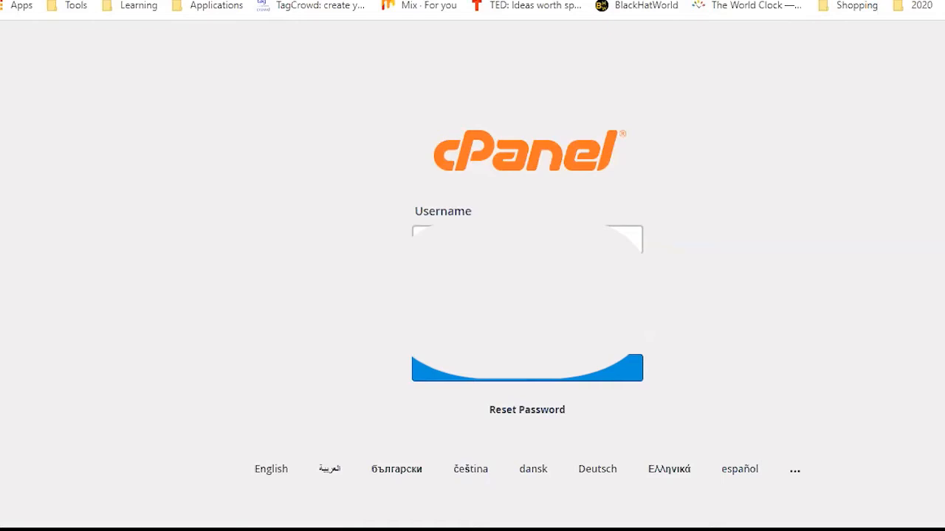
Log in to the cPanel account
left_click(544, 376)
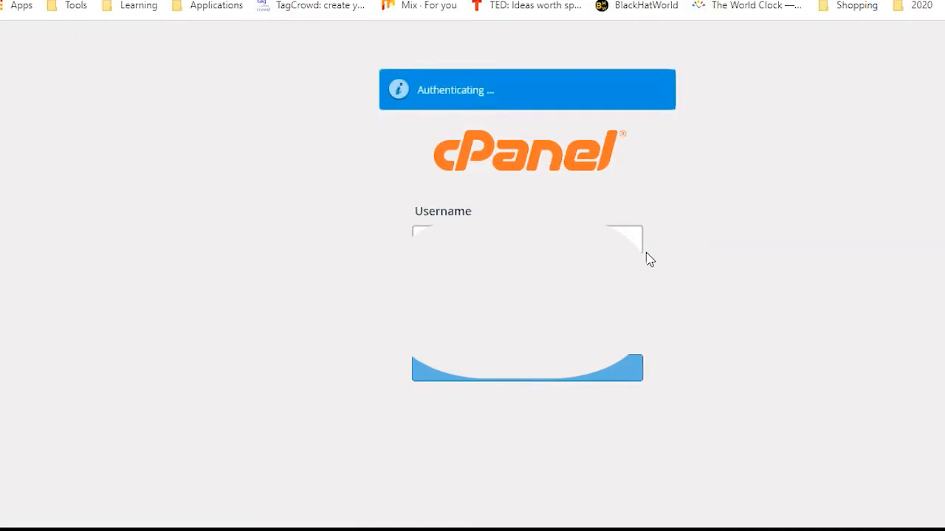
scroll(451, 295, "down", 10)
scroll(450, 295, "up", 10)
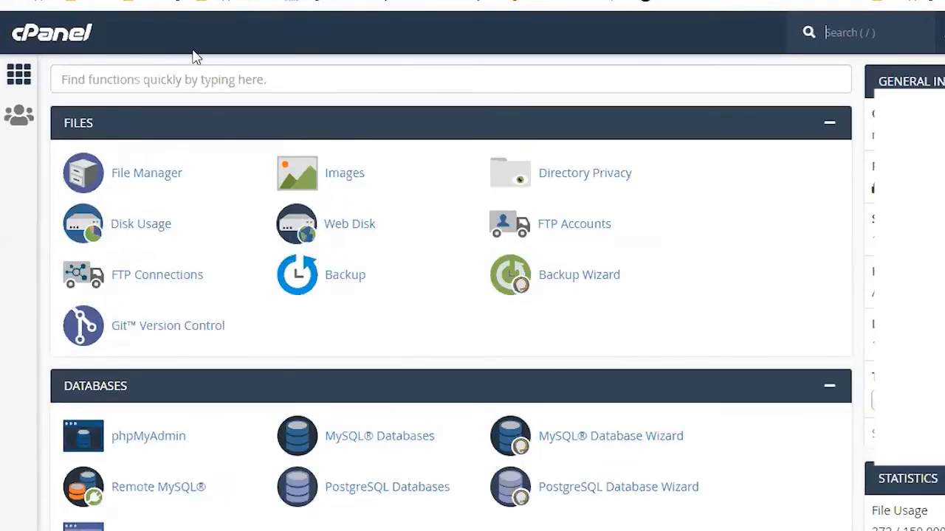
Look through the dashboard's tool groups, from Files, Databases and Domains down to Preferences and the Softaculous Apps Installer
scroll(450, 295, "down", 1)
scroll(450, 295, "up", 1)
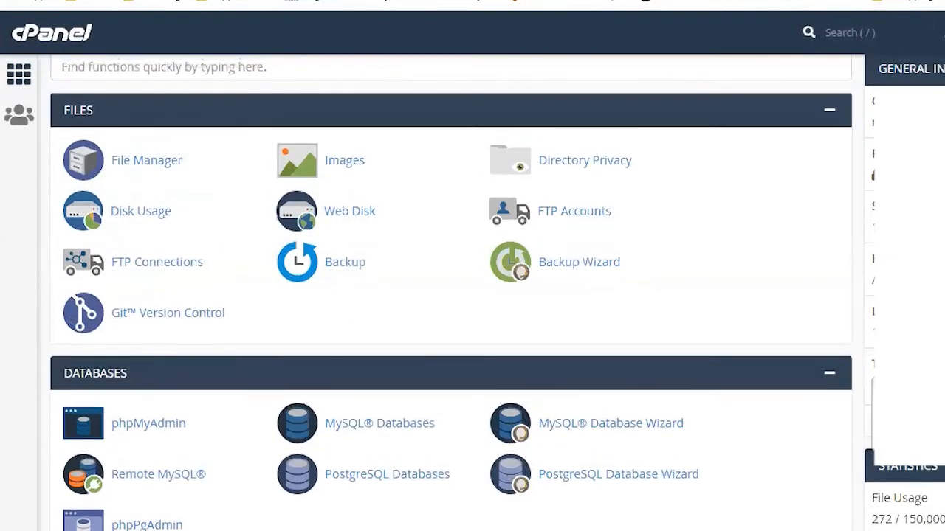
scroll(450, 295, "up", 1)
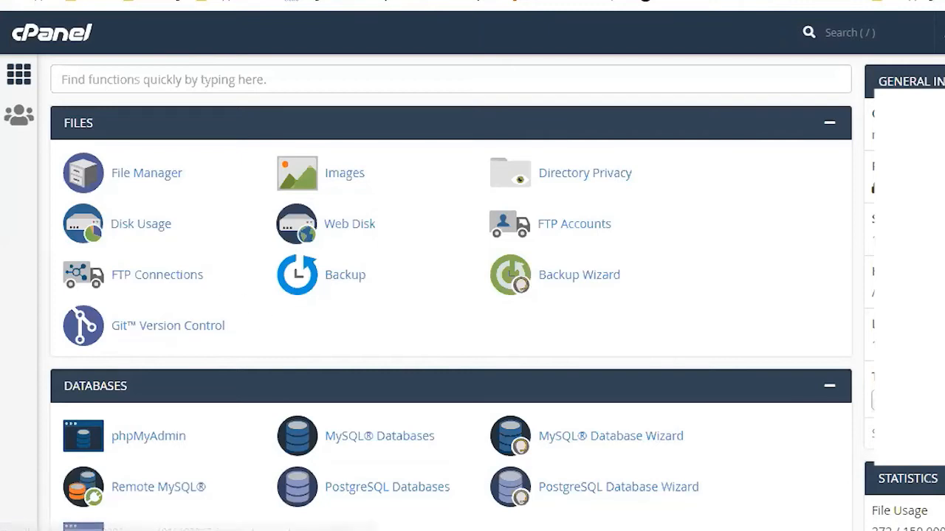
scroll(159, 133, "down", 3)
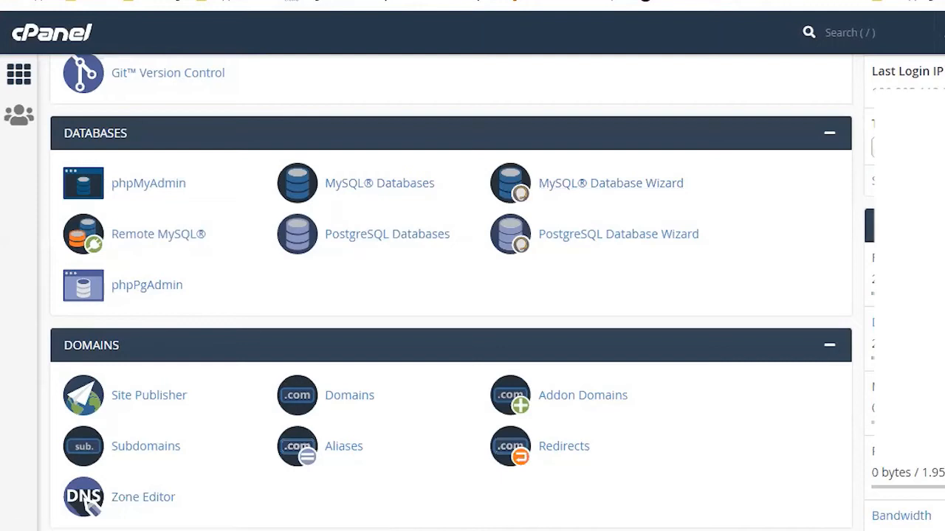
scroll(451, 292, "down", 1)
scroll(451, 292, "up", 1)
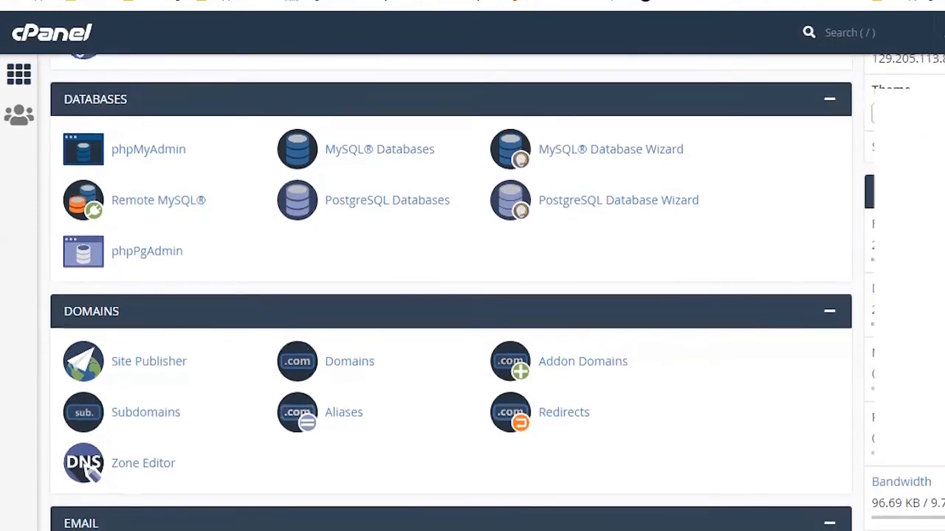
scroll(451, 293, "down", 1)
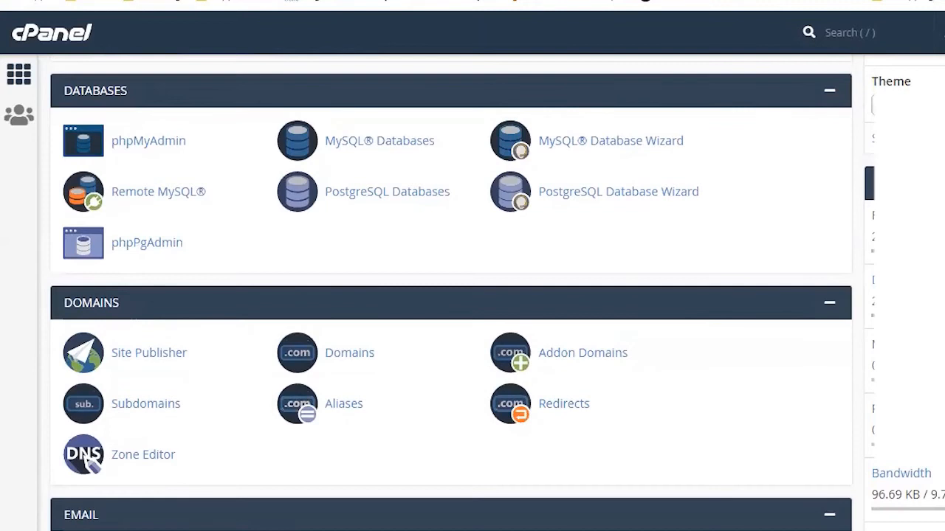
scroll(451, 292, "down", 2)
scroll(510, 221, "down", 1)
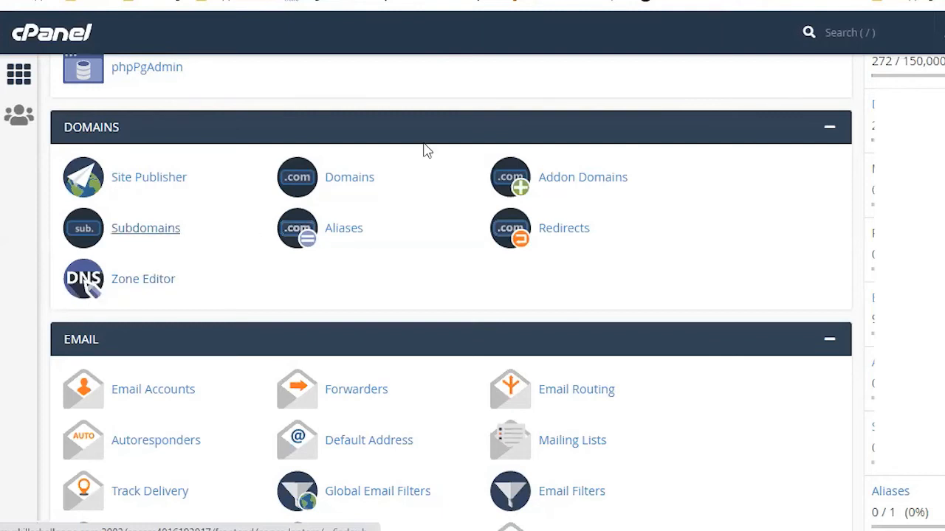
scroll(152, 129, "down", 3)
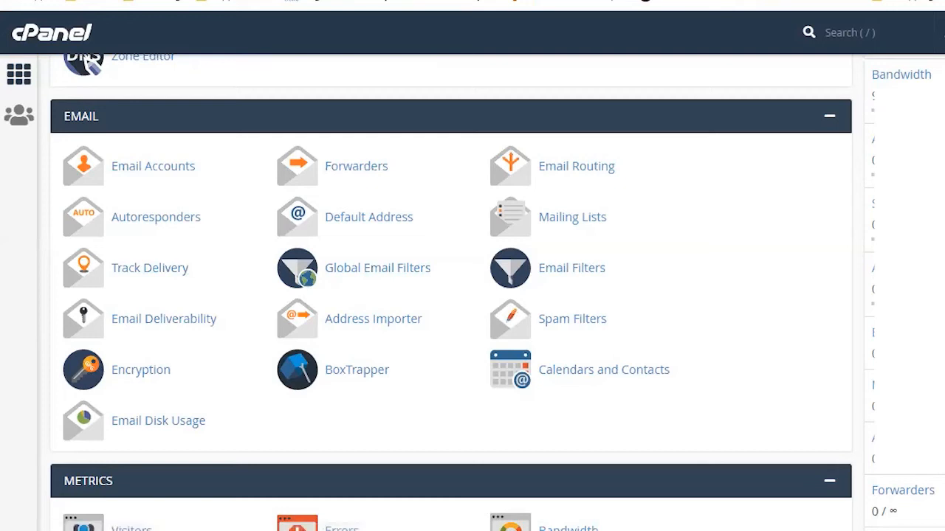
scroll(450, 295, "down", 5)
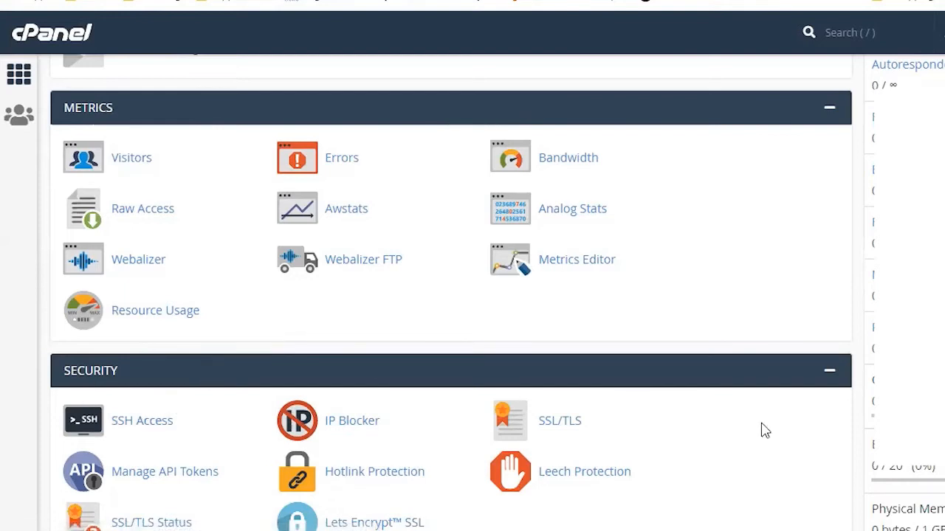
scroll(386, 212, "down", 3)
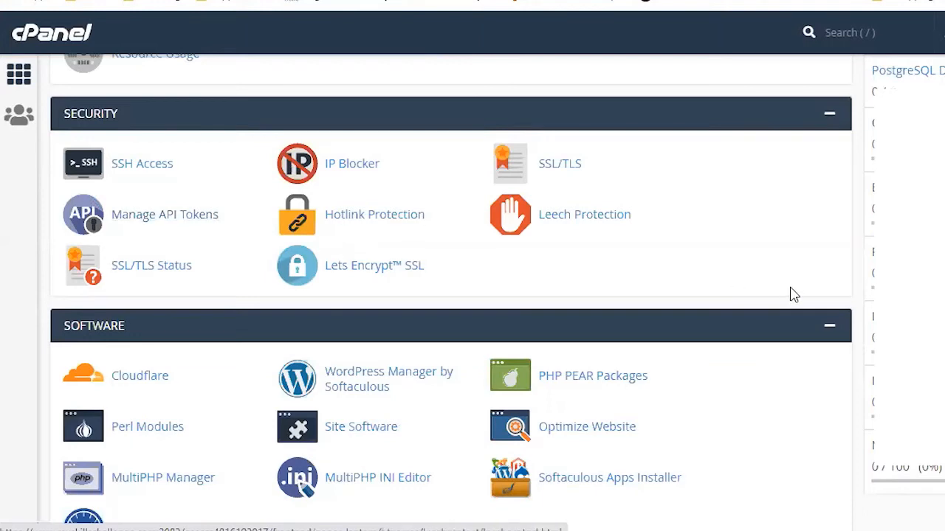
scroll(239, 196, "down", 3)
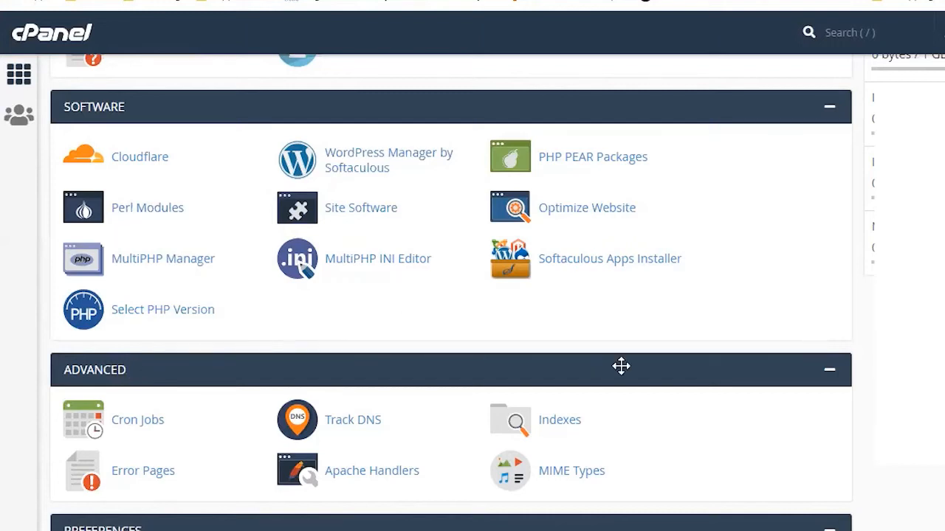
scroll(450, 295, "down", 3)
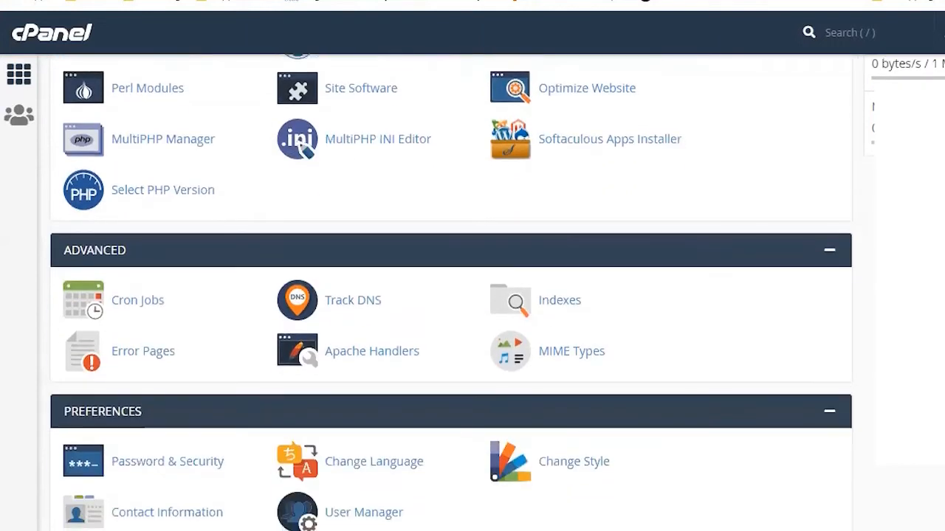
scroll(693, 329, "down", 2)
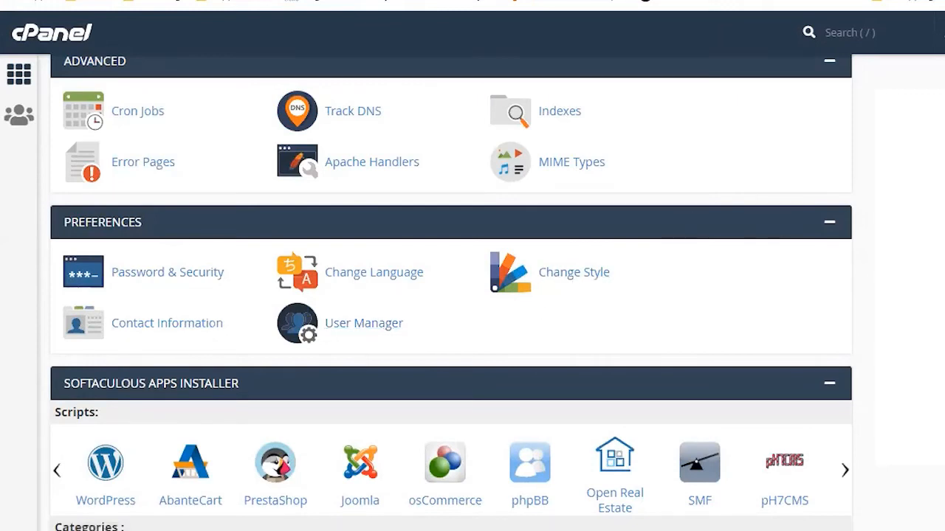
scroll(110, 234, "down", 2)
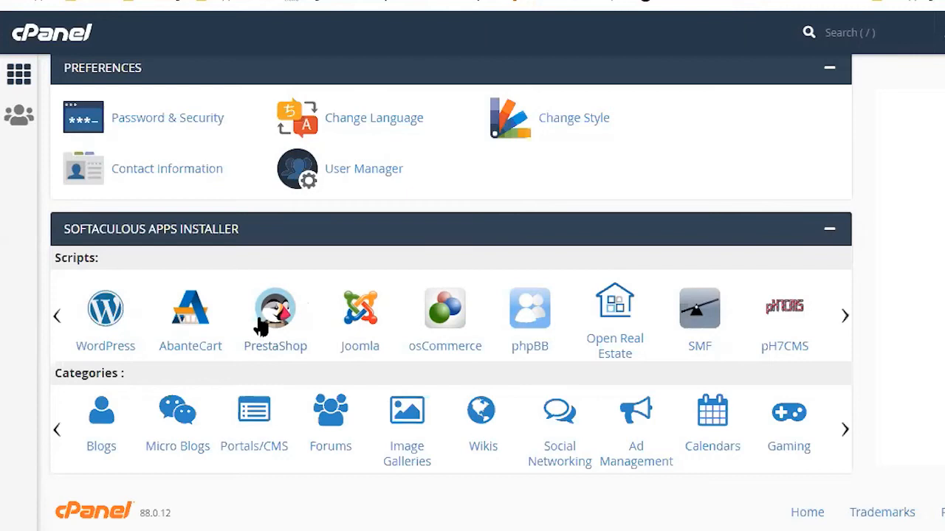
Browse the scripts and categories of the Softaculous Apps Installer and open the WordPress script page
left_click(845, 316)
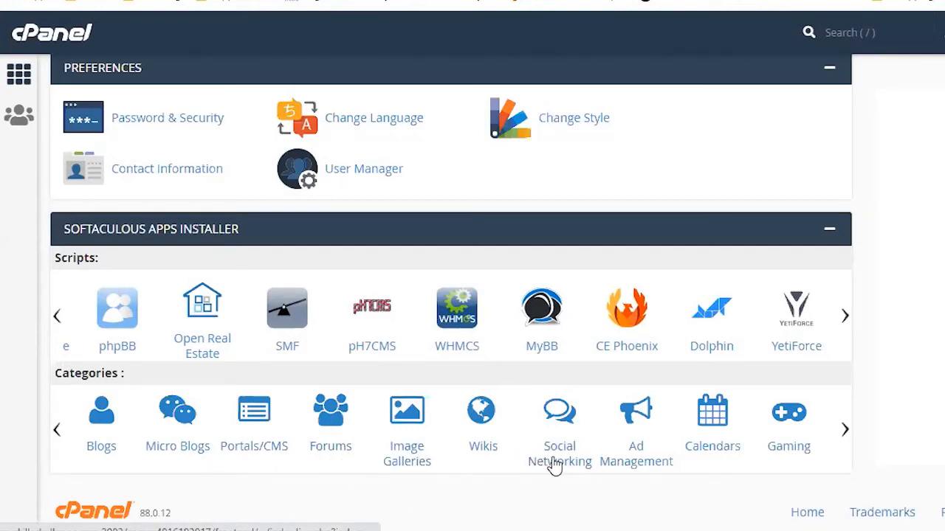
mouse_move(844, 433)
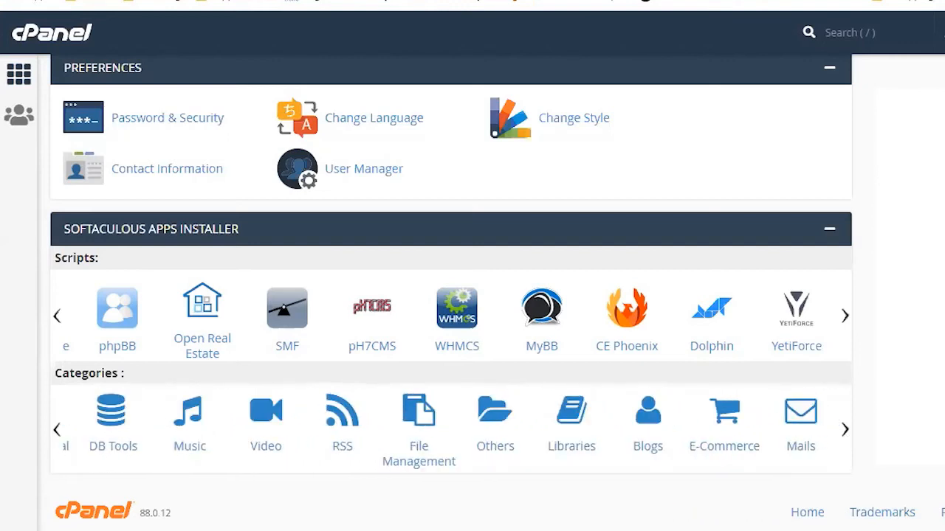
scroll(451, 292, "up", 2)
scroll(451, 292, "down", 2)
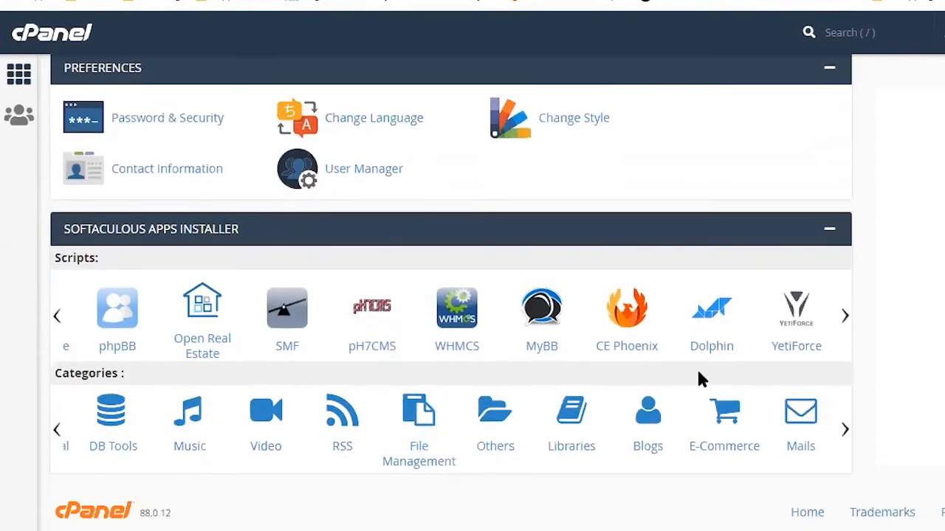
left_click(104, 314)
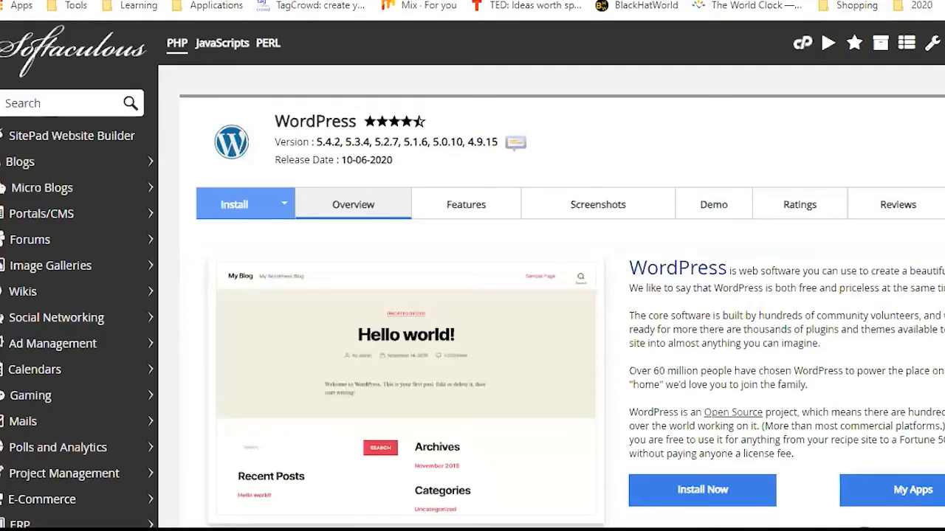
scroll(473, 274, "down", 1)
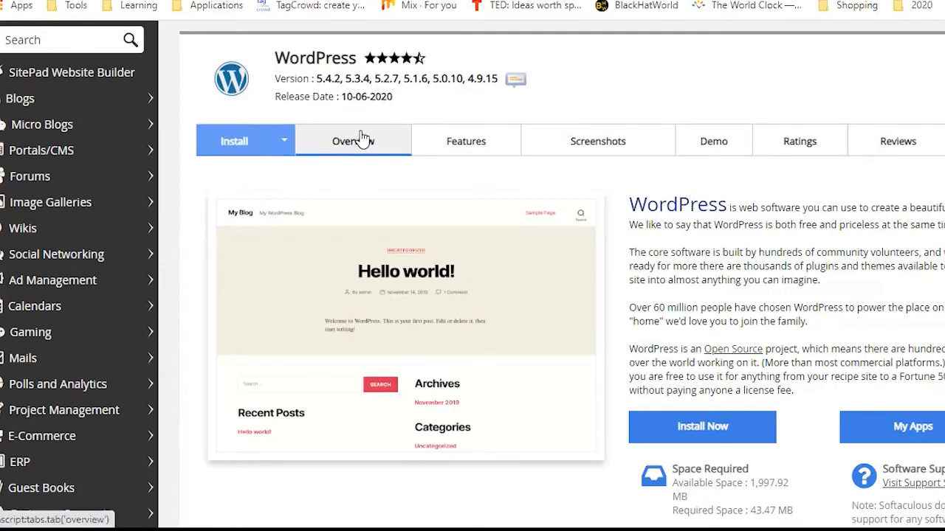
Review the WordPress script's features, screenshots and user reviews, and return to its overview
left_click(475, 149)
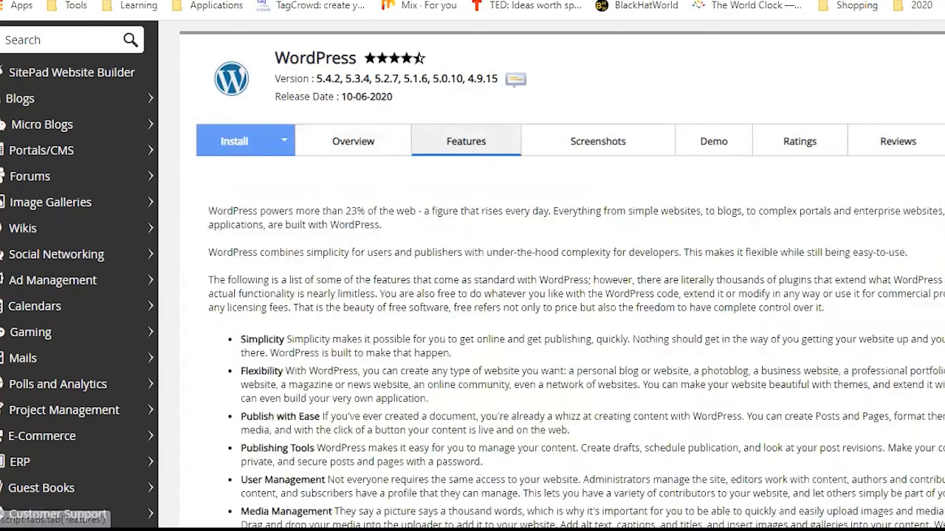
scroll(474, 150, "down", 3)
scroll(472, 273, "down", 3)
scroll(591, 273, "up", 7)
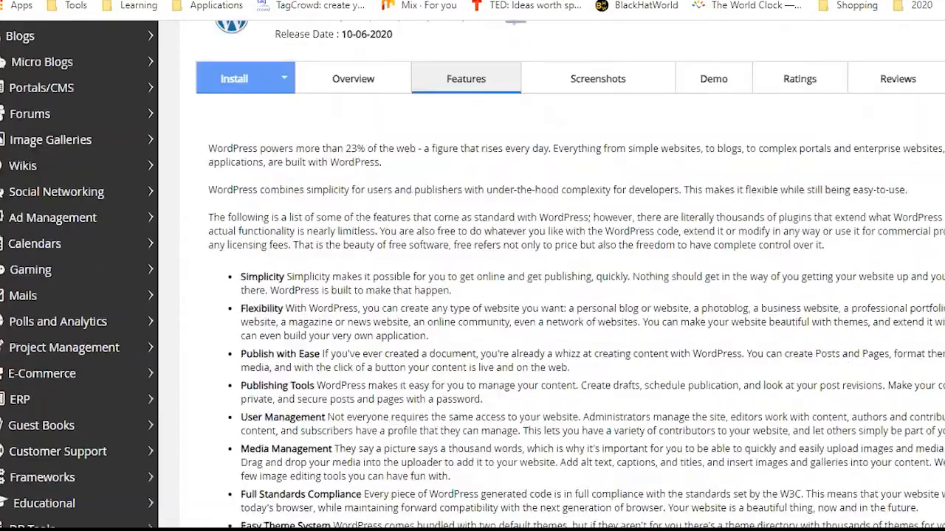
left_click(604, 197)
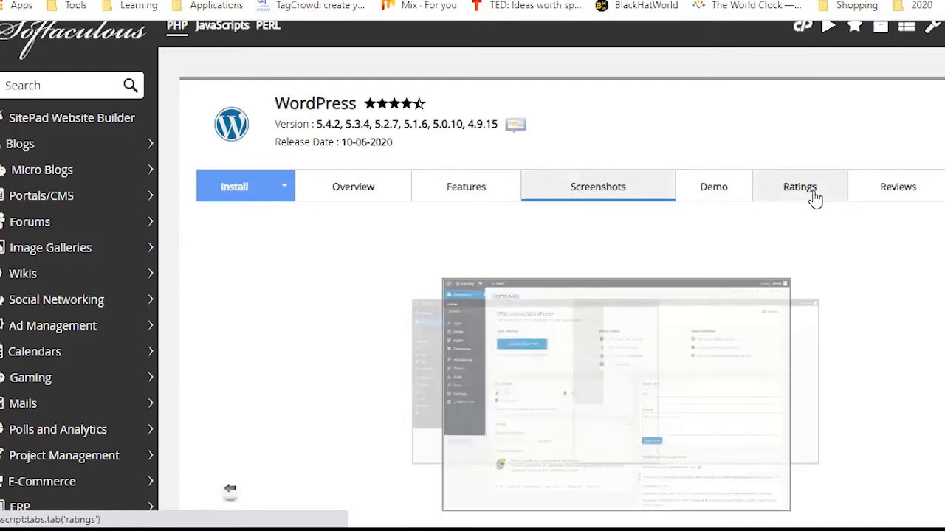
left_click(884, 197)
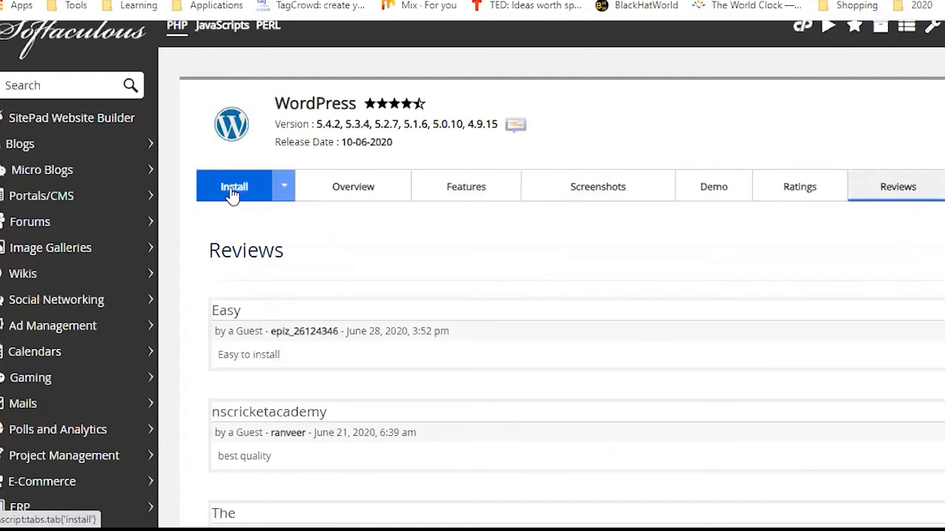
left_click(327, 188)
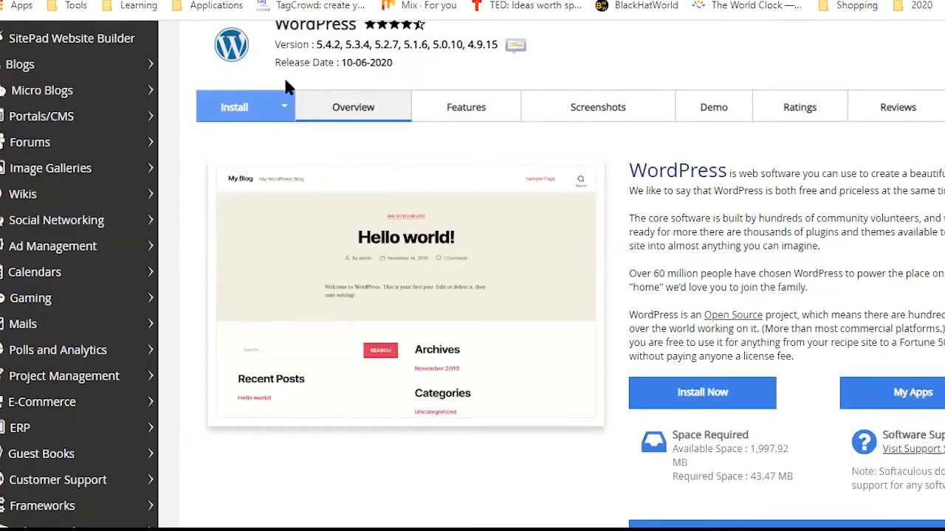
Check the available WordPress install options and open the installation form
left_click(285, 109)
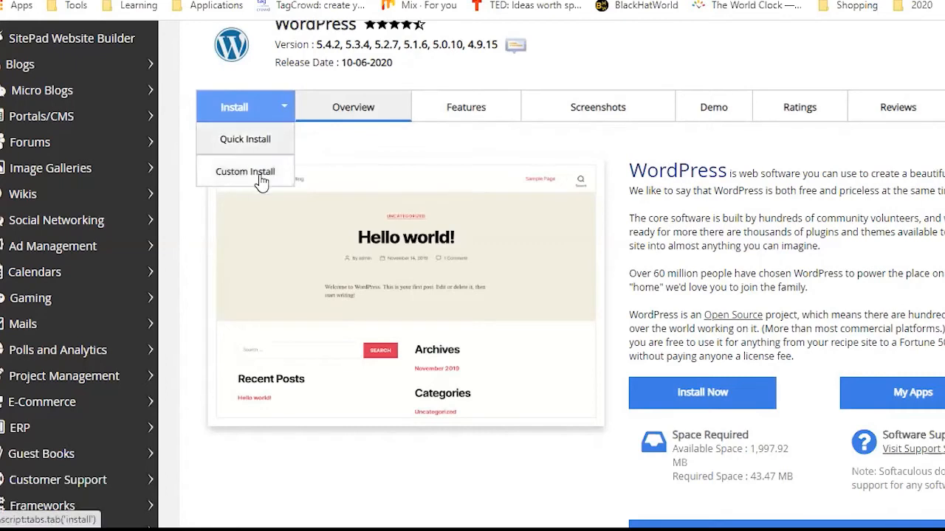
left_click(283, 103)
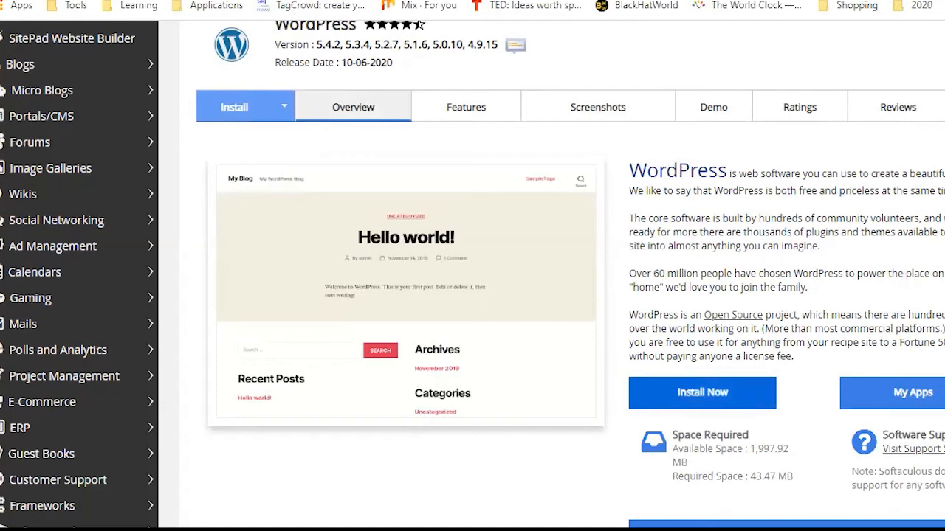
scroll(831, 326, "down", 2)
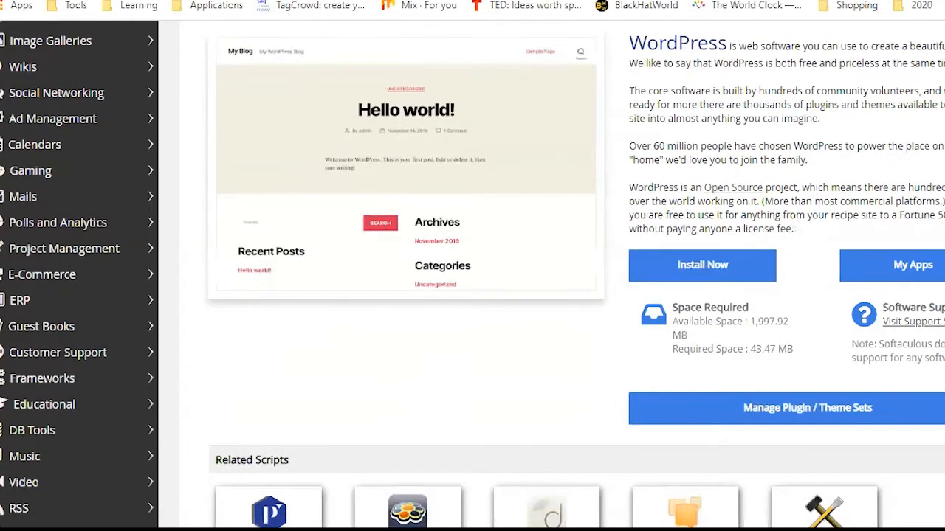
left_click(698, 275)
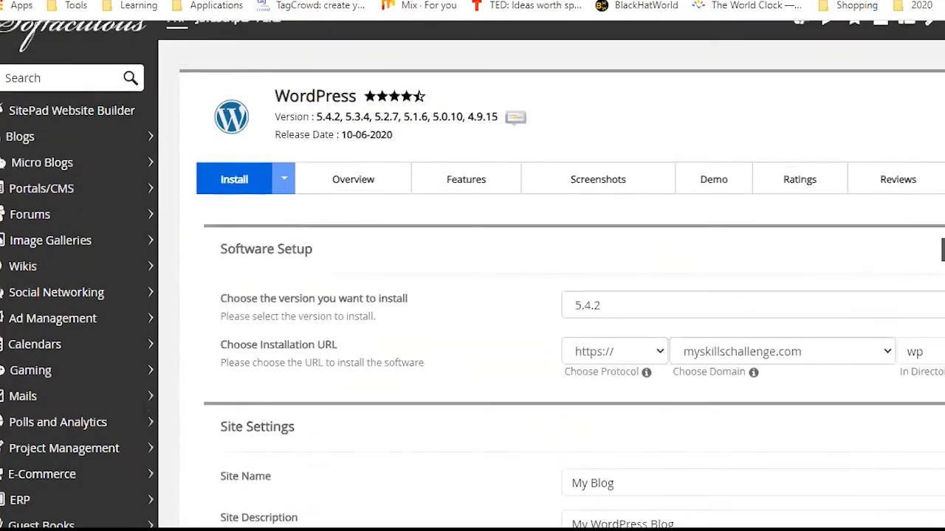
left_click(926, 195)
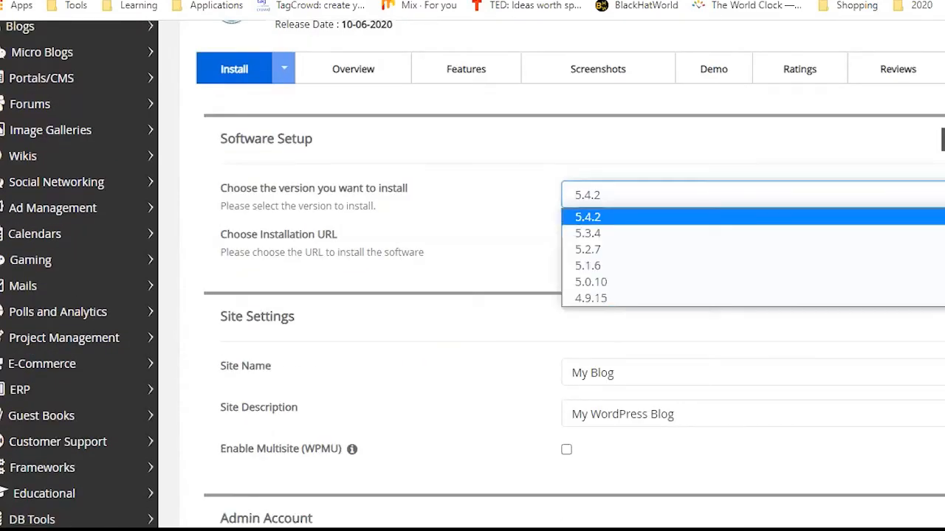
left_click(638, 223)
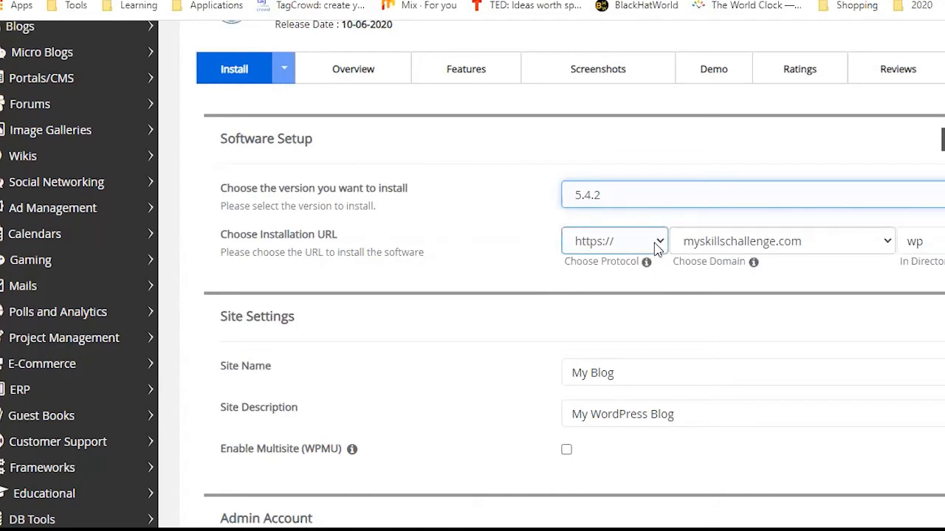
left_click(650, 251)
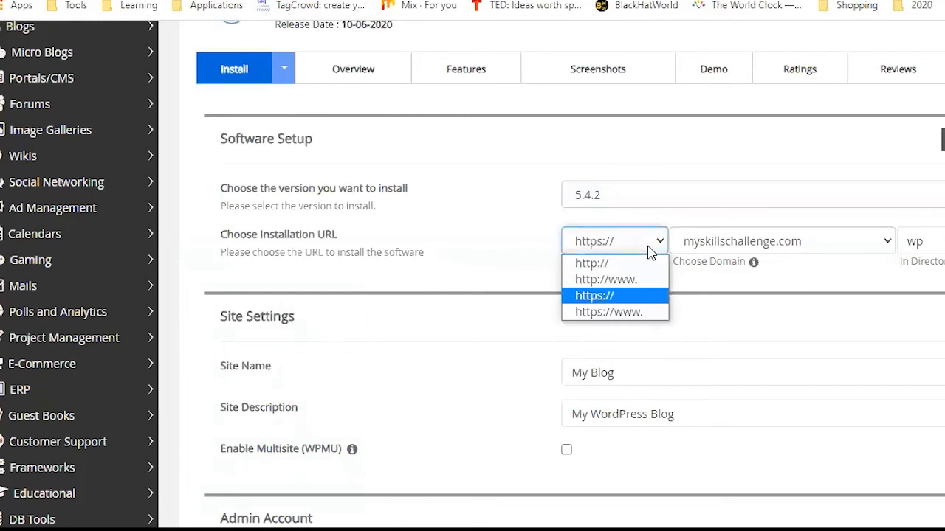
left_click(522, 254)
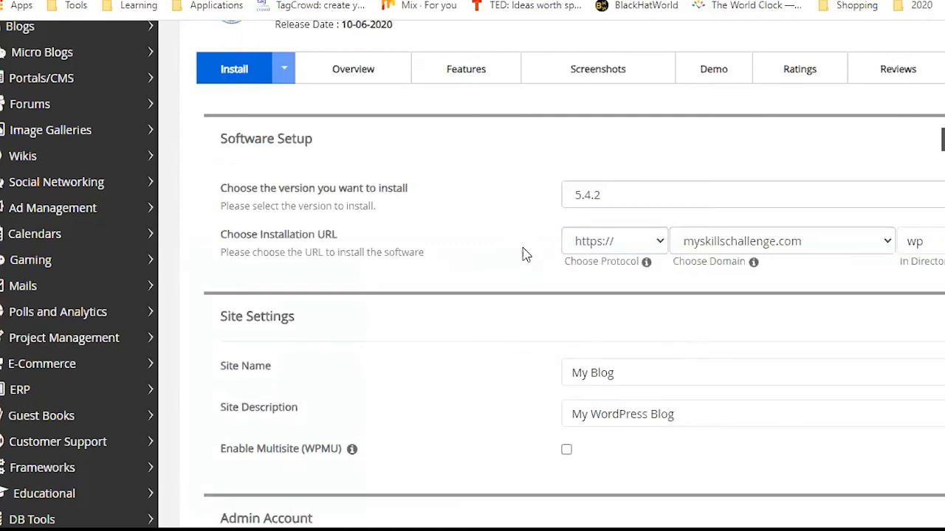
Clear the installation directory "wp" so WordPress installs directly at the root of myskillschallenge.com
mouse_move(646, 265)
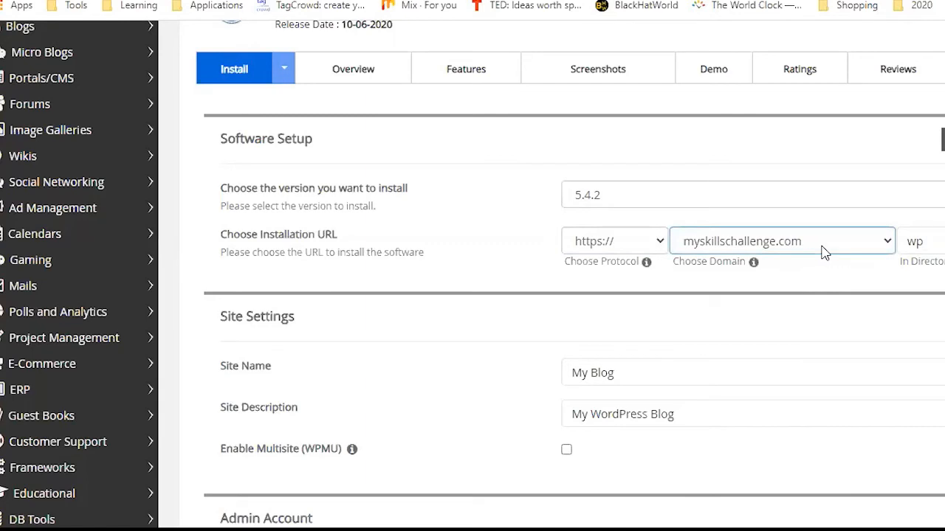
left_click(929, 252)
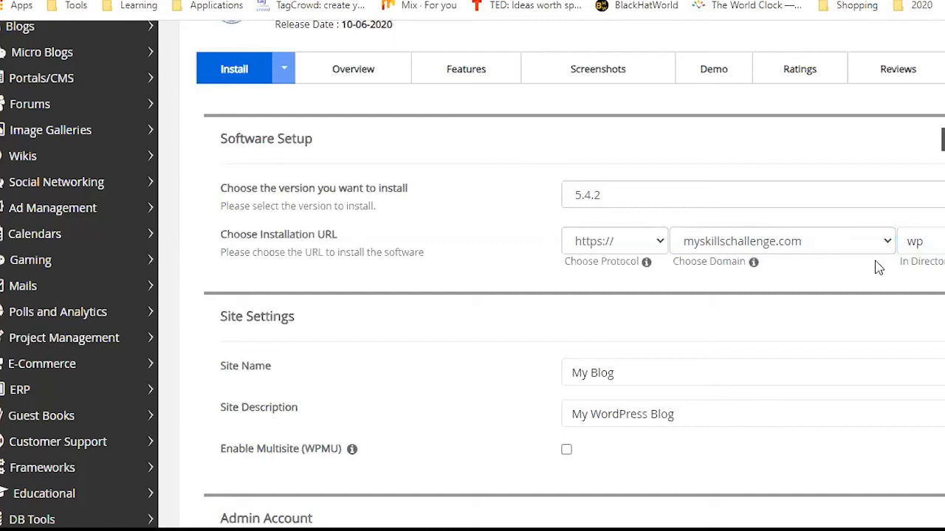
left_click(940, 236)
double_click(914, 242)
key("BackSpace")
scroll(883, 274, "down", 1)
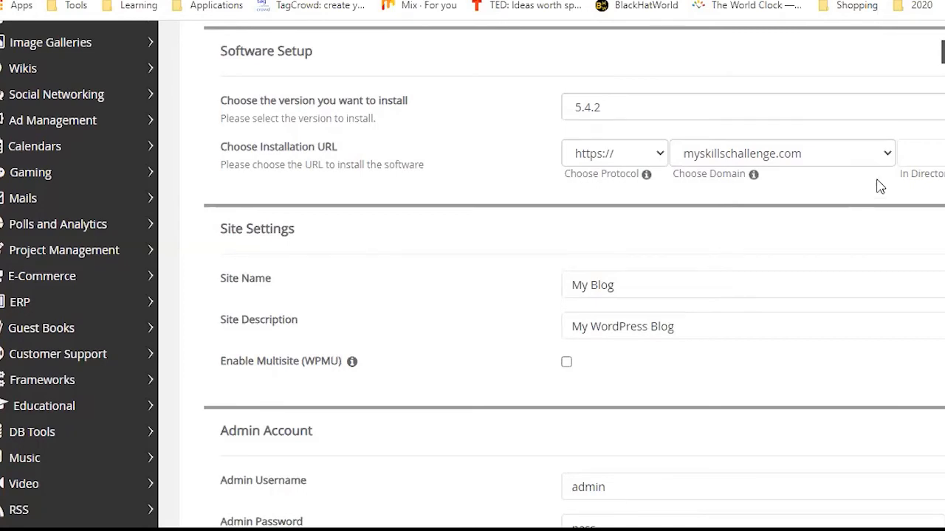
left_click(926, 157)
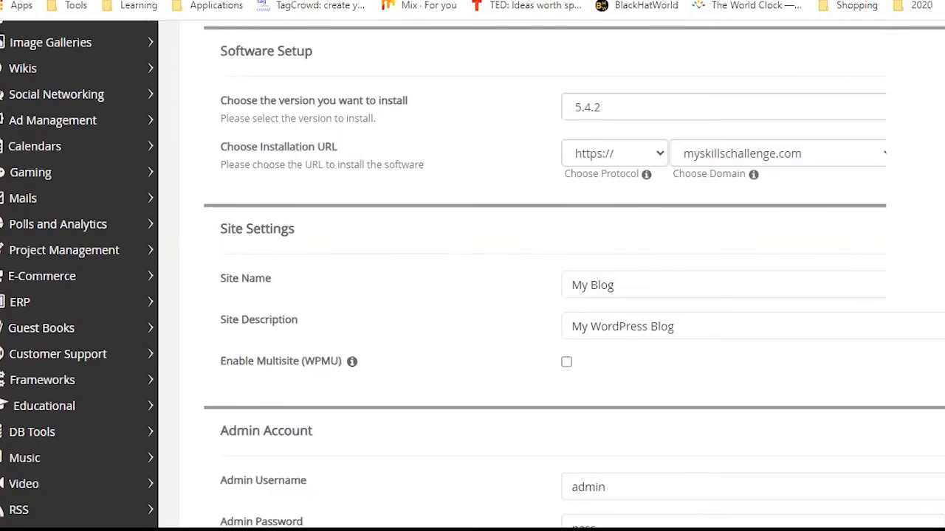
Replace the default site name with "My Skills Challenge" in the site settings
scroll(719, 169, "down", 2)
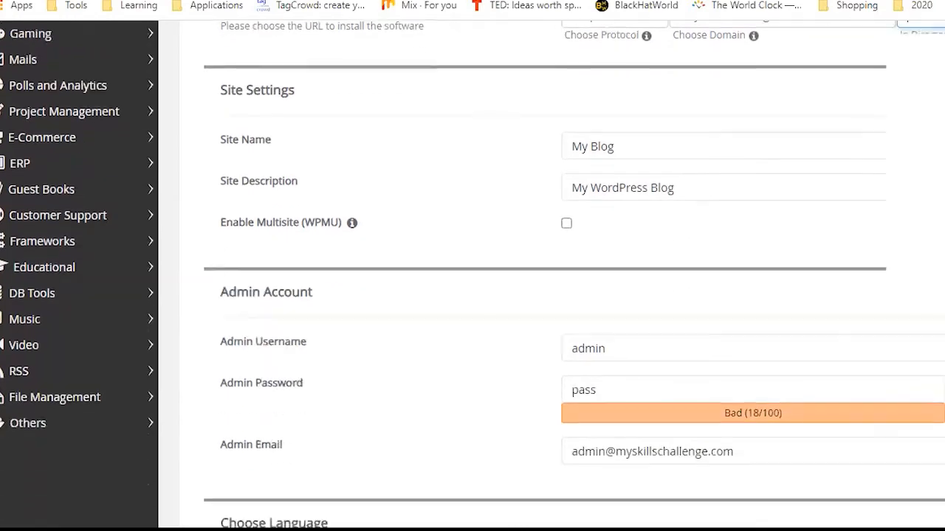
left_click(650, 139)
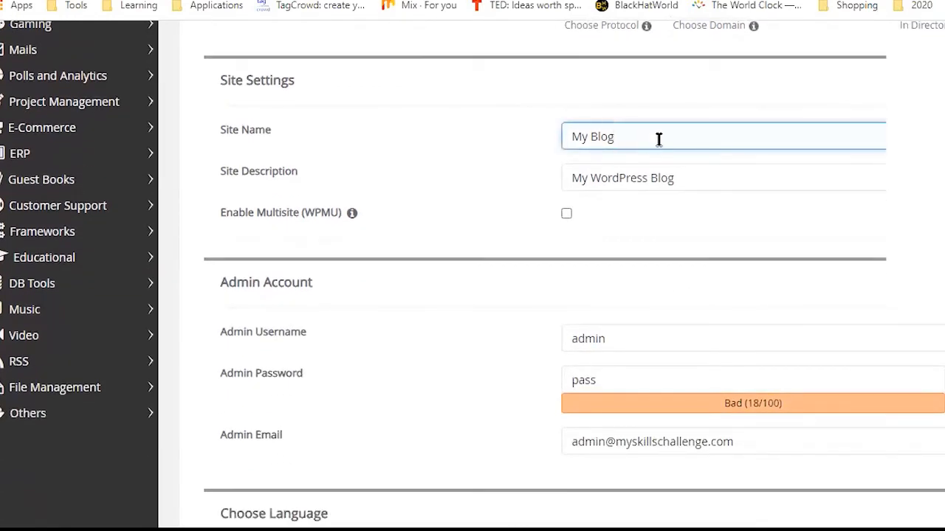
scroll(660, 139, "up", 2)
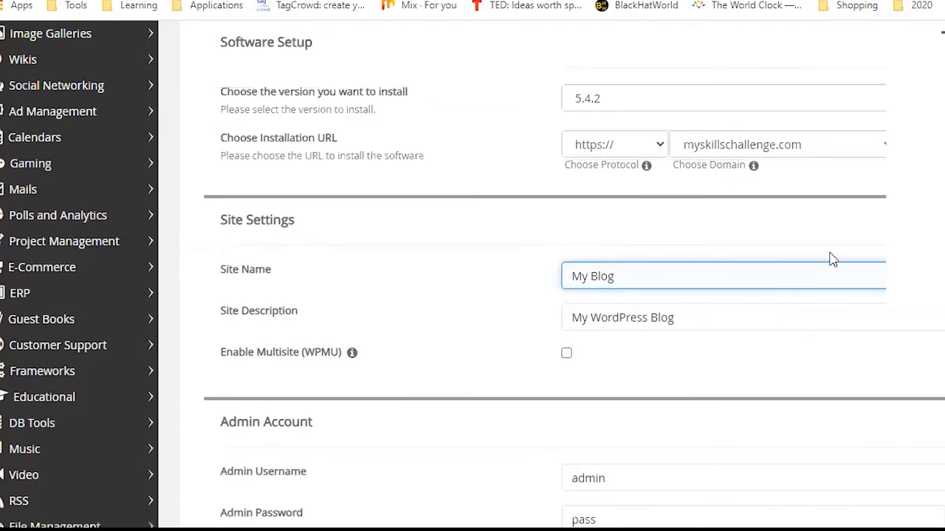
left_click_drag(626, 280, 494, 289)
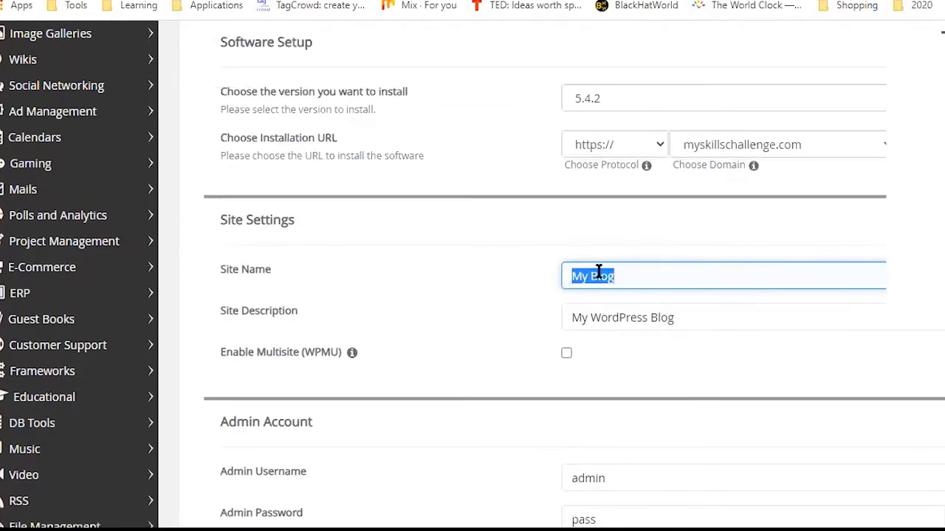
type("My C")
key("BackSpace")
type("Skills Challenge")
Set the site description to "Everyday is an Opportunity to Learn a SKILL" and change the site name to "Daily Skill Challenge"
left_click_drag(677, 317, 550, 332)
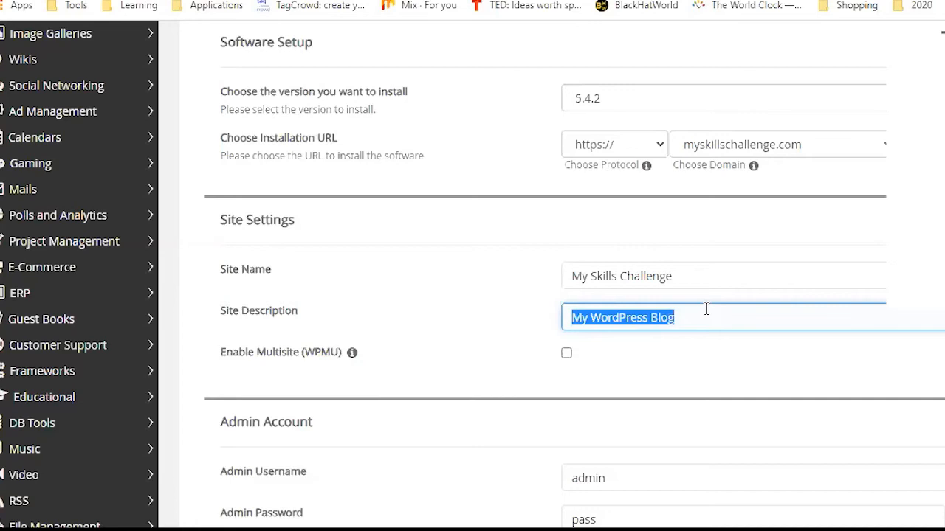
key("BackSpace")
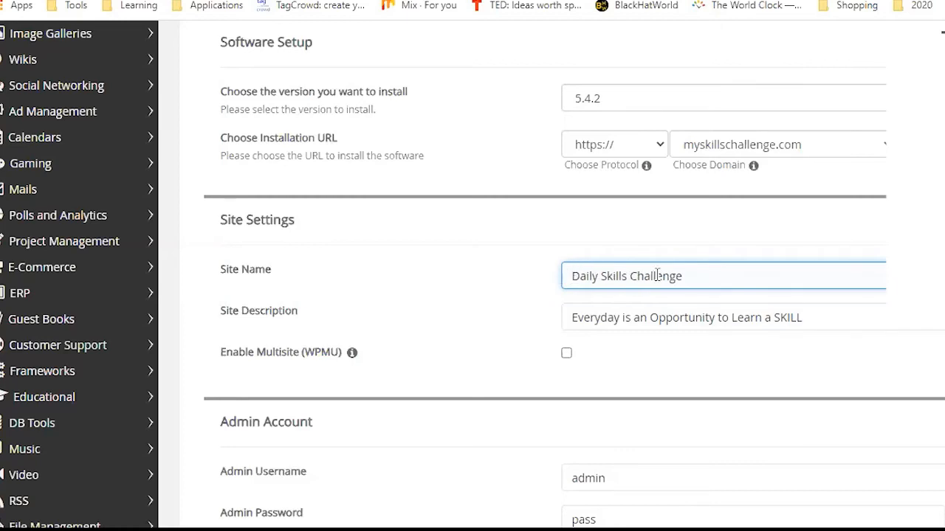
left_click(627, 276)
key("BackSpace")
Reword the site description to "Everyday is an Opportunity to Learn a Relevant SKILL"
left_click(784, 317)
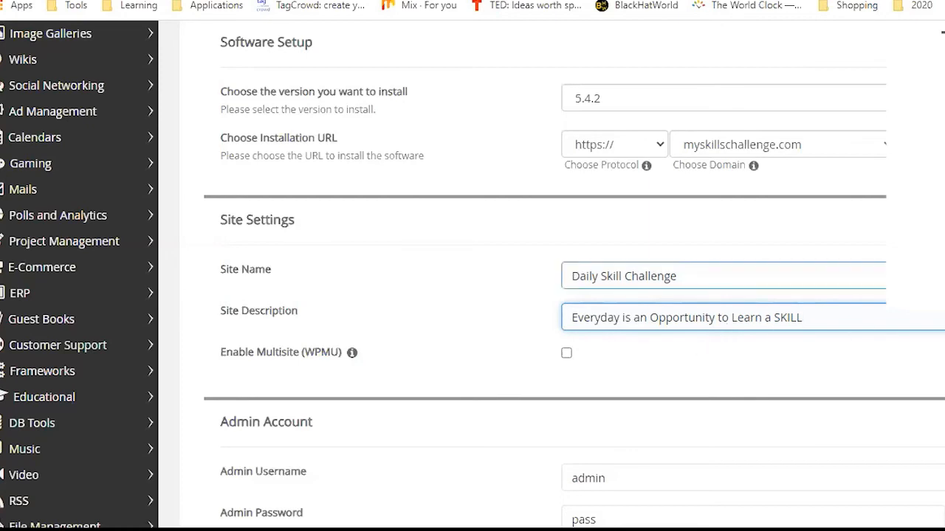
scroll(799, 251, "down", 1)
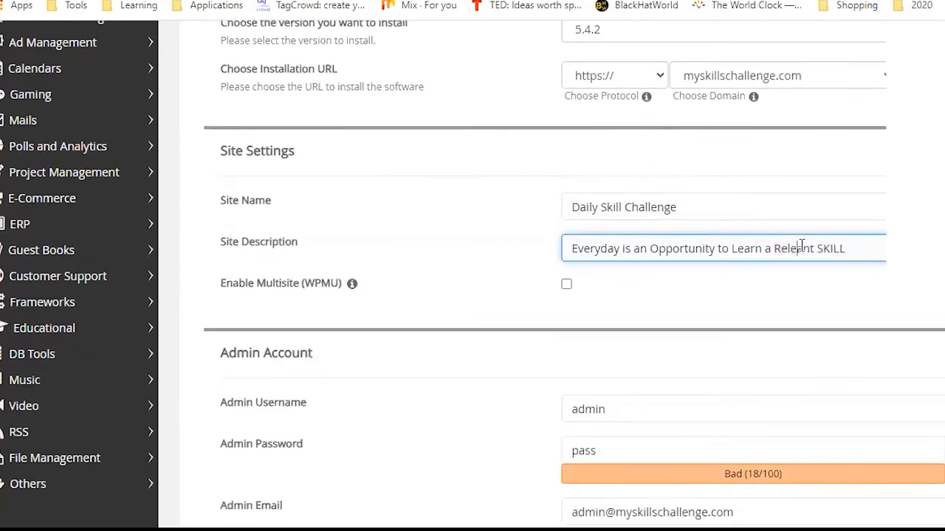
type("v")
left_click(864, 248)
Replace the default admin account credentials with a custom admin username and admin password
scroll(864, 249, "down", 1)
scroll(865, 249, "down", 2)
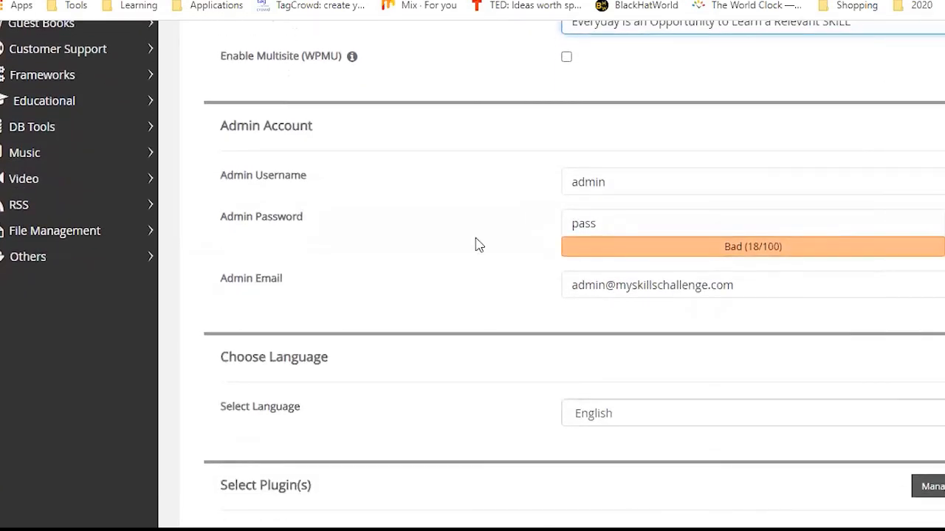
left_click(639, 185)
double_click(618, 185)
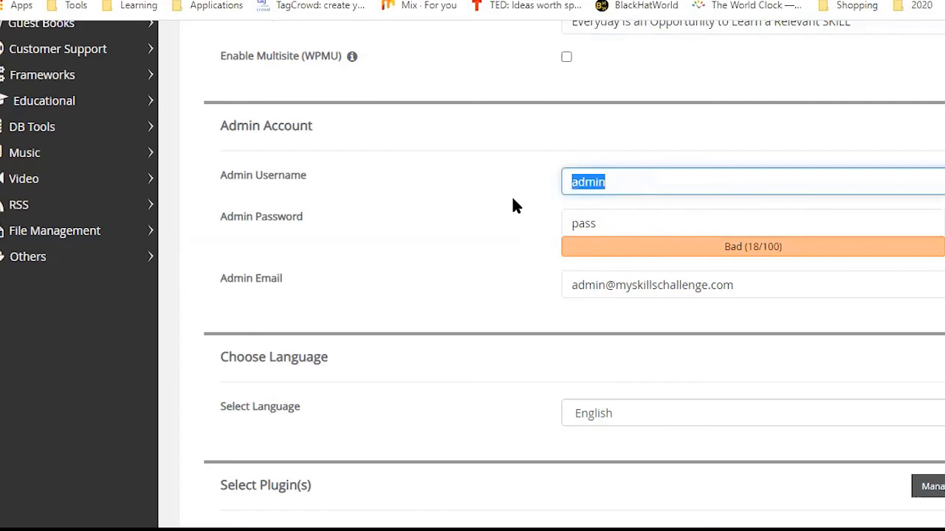
type("gr")
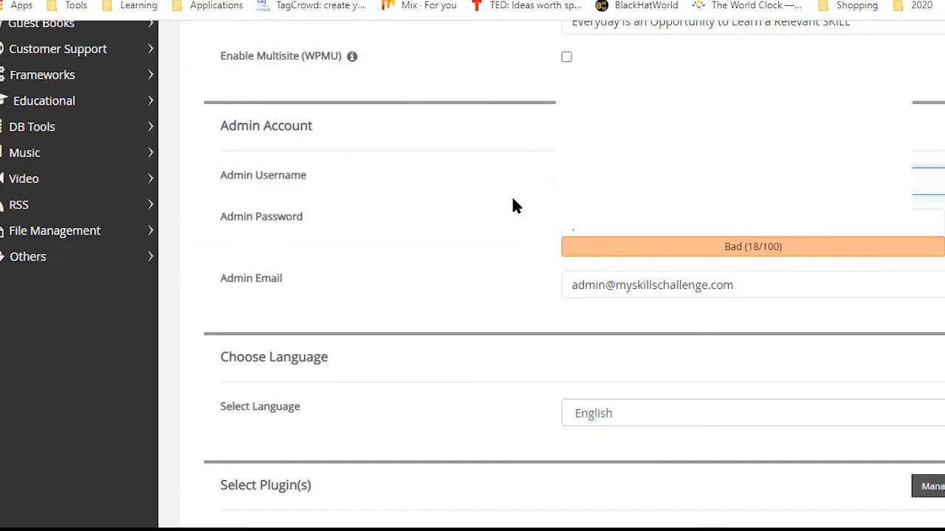
key("Tab")
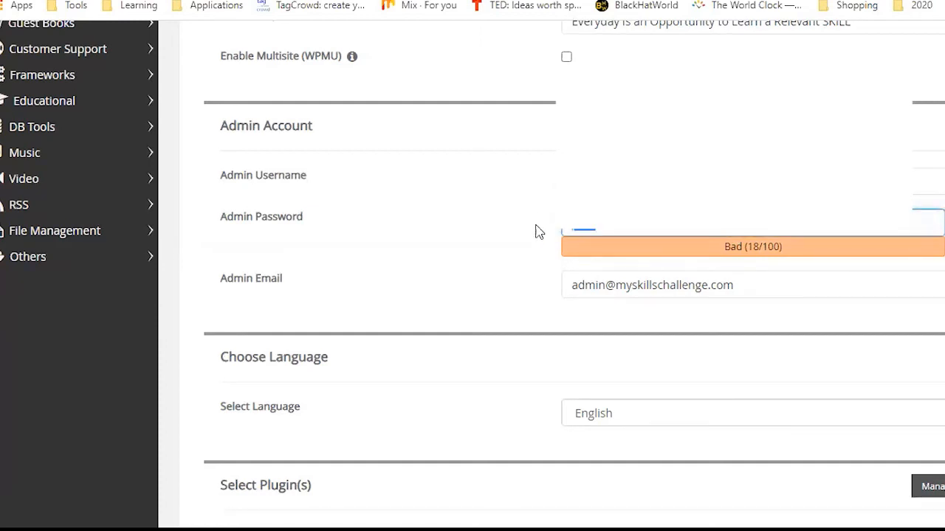
type("••")
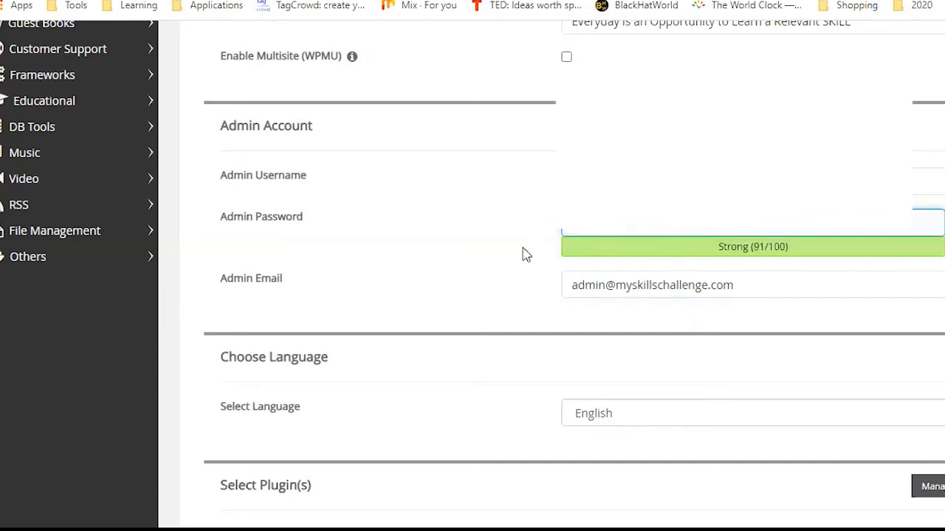
left_click(522, 248)
left_click(769, 287)
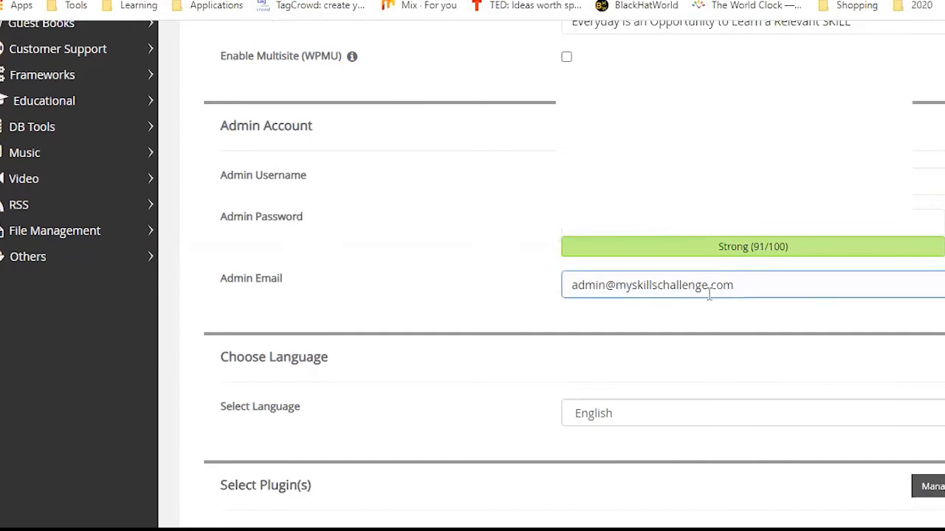
Examine the languages available for the WordPress installation, keeping English selected
scroll(473, 295, "down", 2)
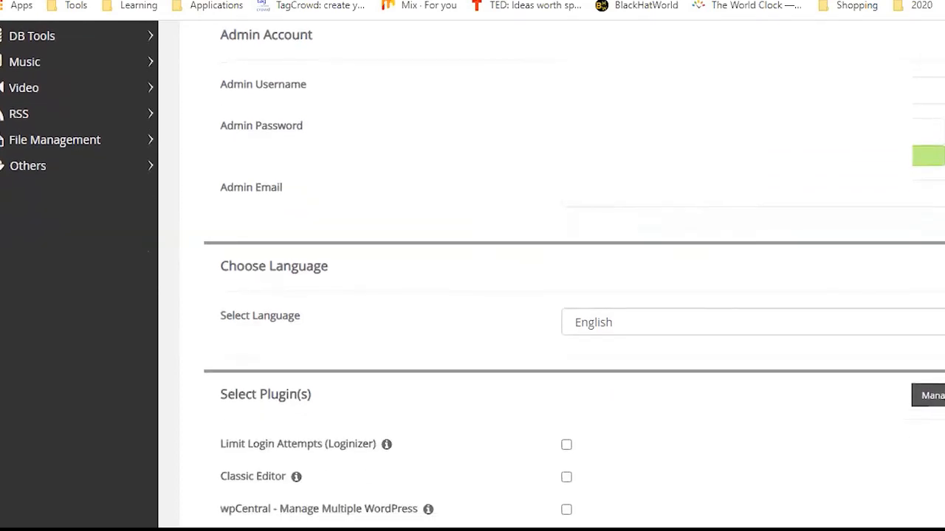
scroll(472, 295, "down", 1)
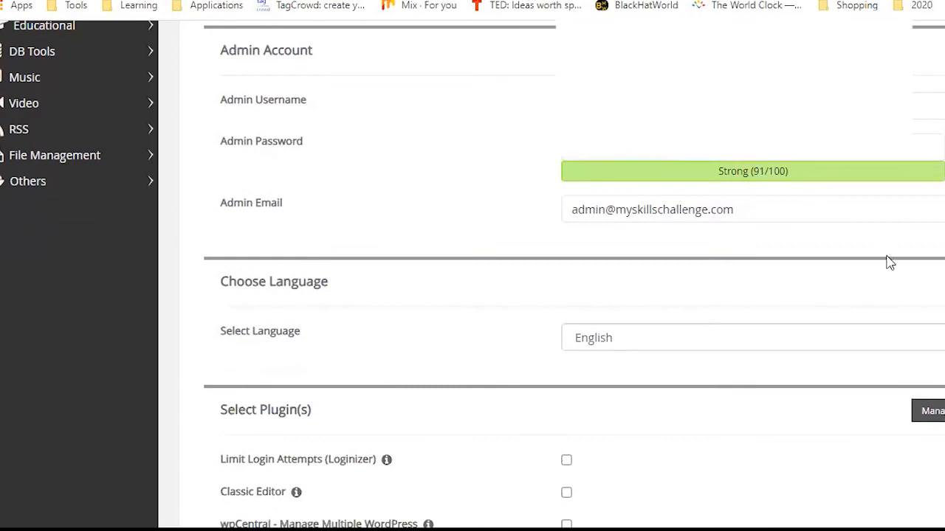
scroll(472, 295, "down", 5)
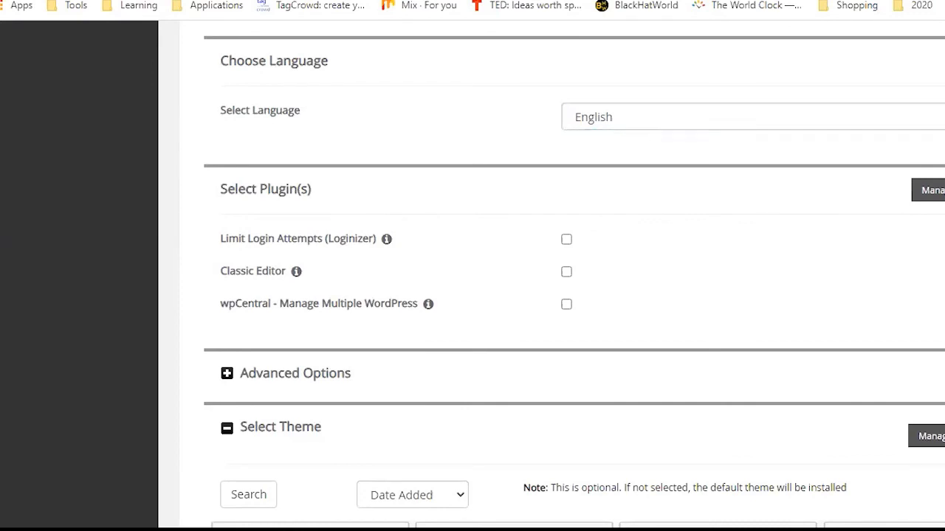
left_click(885, 117)
left_click(886, 138)
double_click(812, 221)
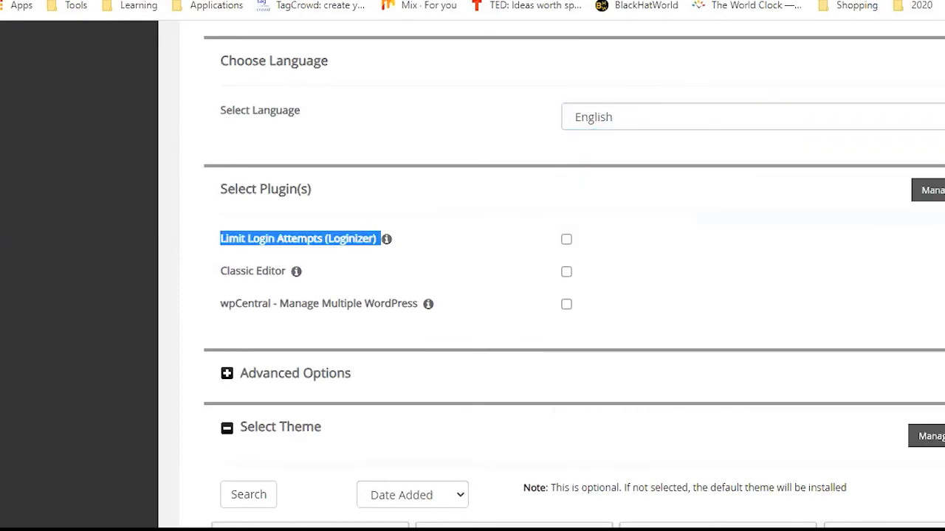
left_click(886, 117)
scroll(752, 296, "down", 4)
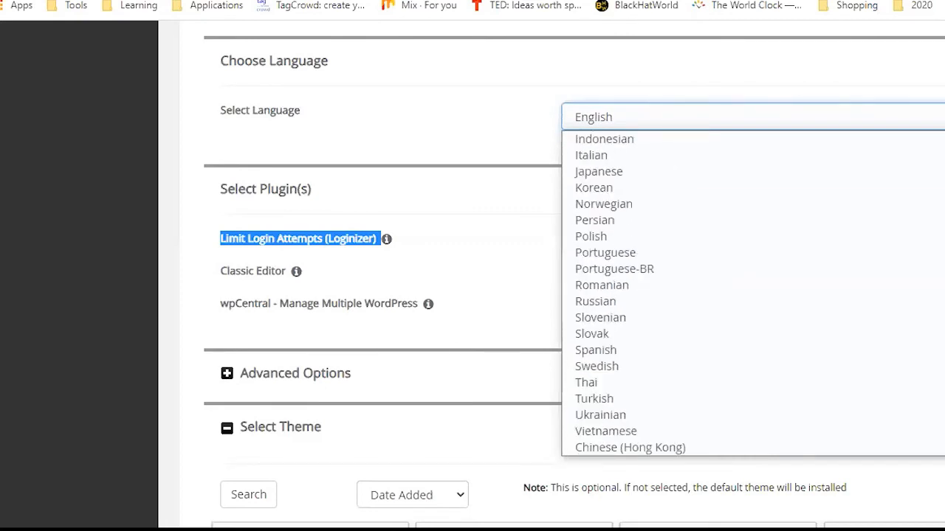
scroll(753, 295, "up", 4)
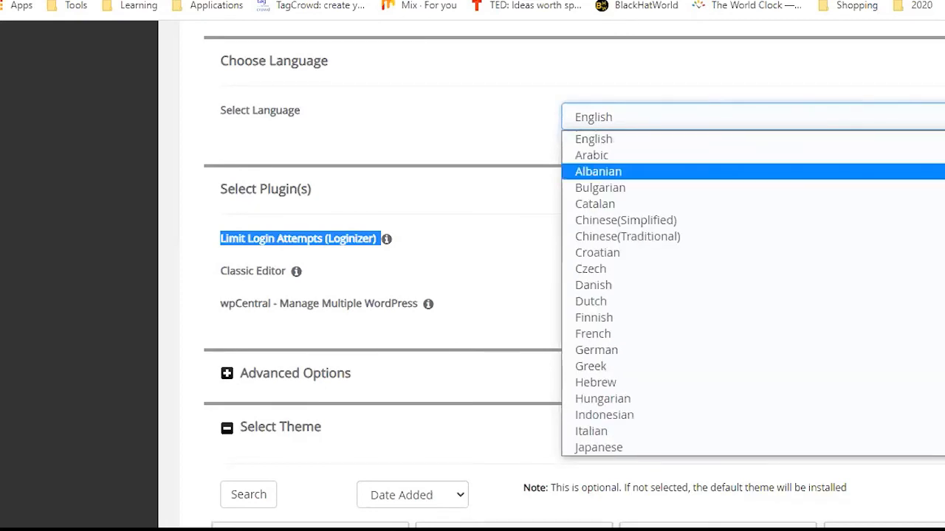
left_click(830, 87)
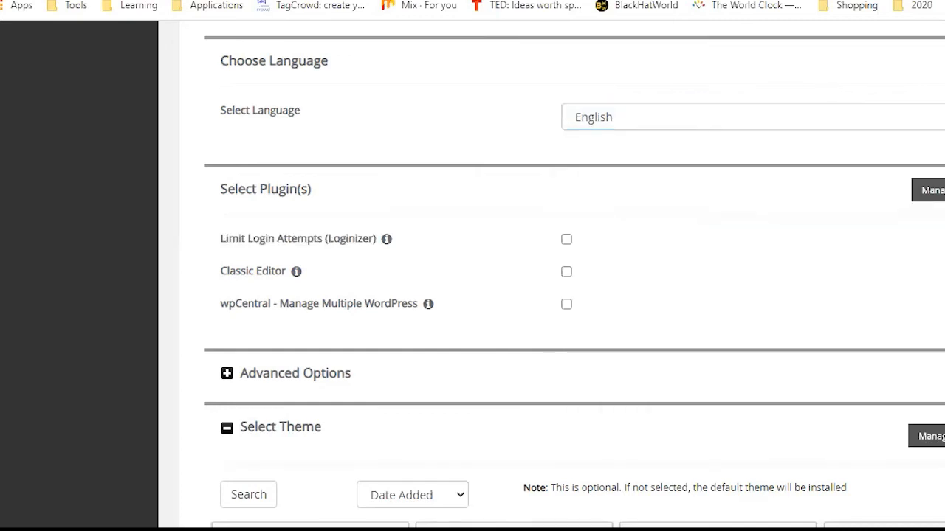
Include the Limit Login Attempts (Loginizer) and Classic Editor plugins in the installation
left_click(566, 239)
scroll(568, 273, "down", 1)
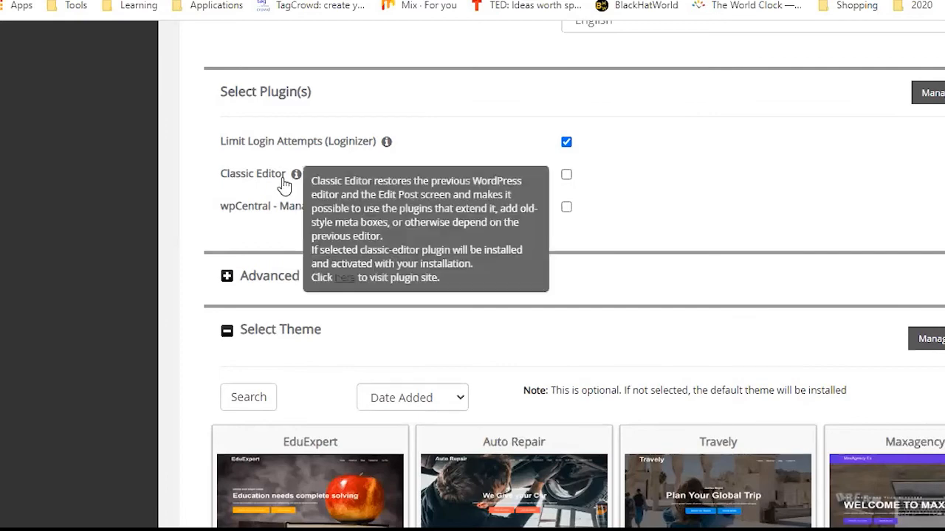
left_click(566, 175)
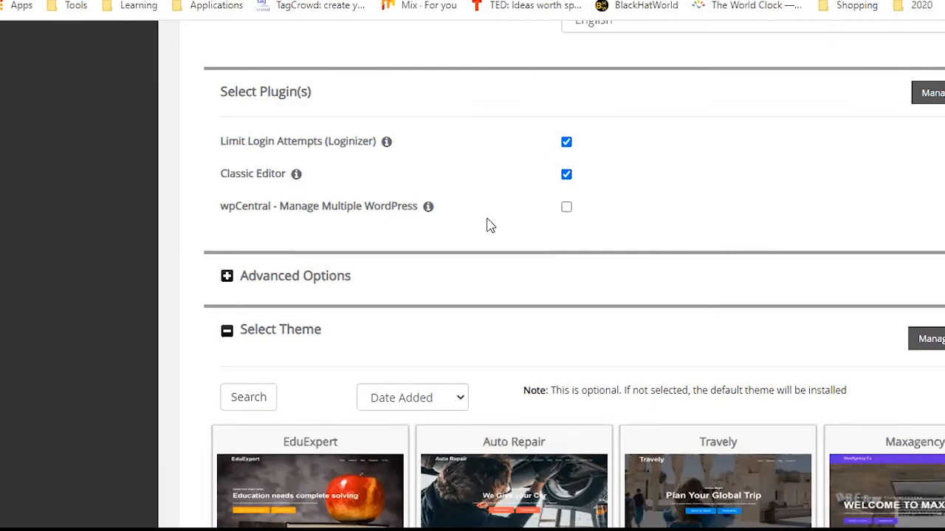
Expand the advanced options and set automated backups to once a month with a backup rotation of 3
scroll(488, 225, "down", 2)
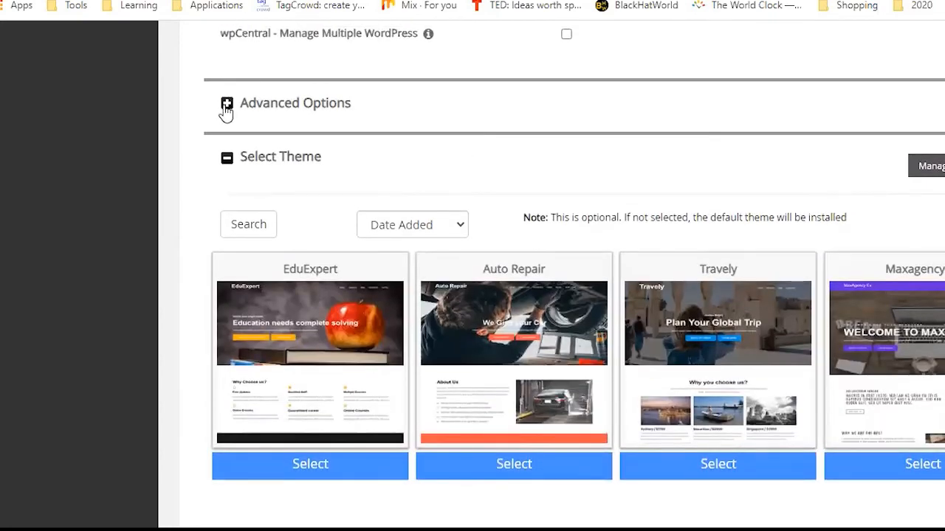
left_click(227, 104)
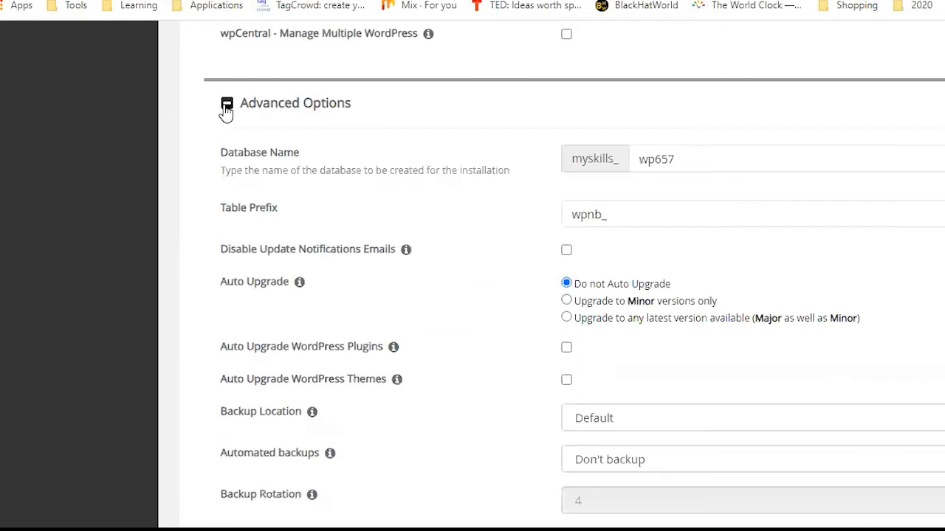
scroll(812, 327, "down", 2)
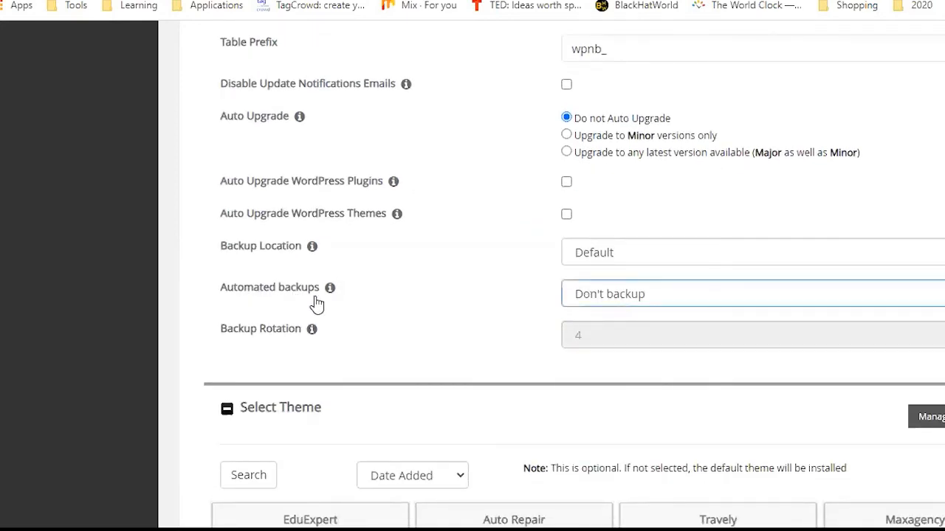
left_click(650, 300)
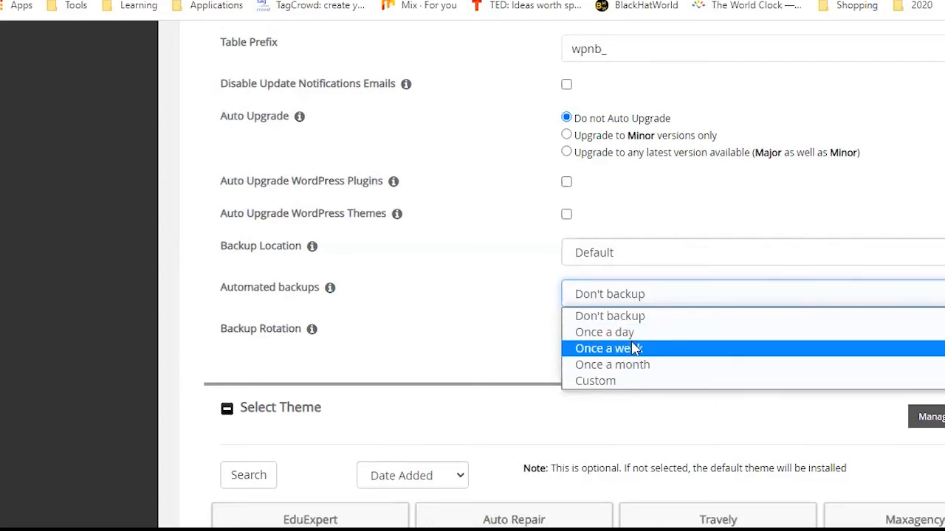
left_click(642, 364)
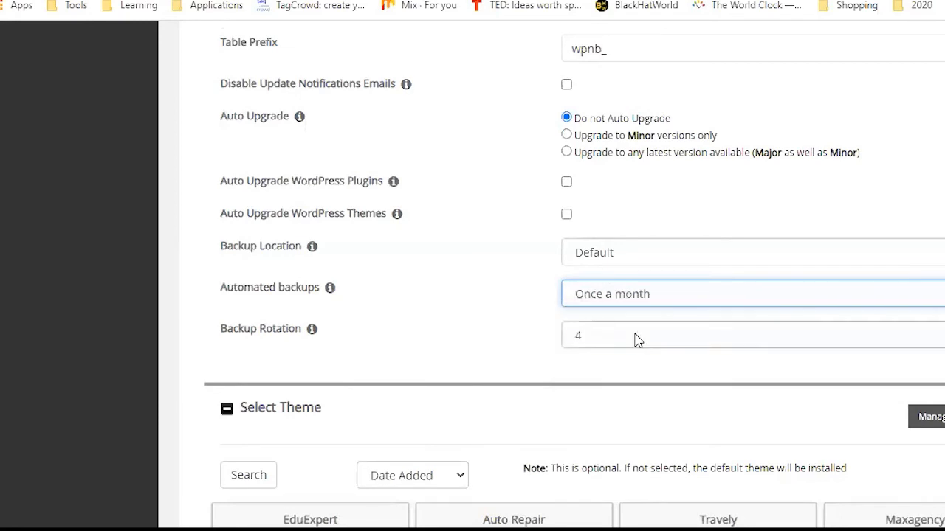
left_click(638, 338)
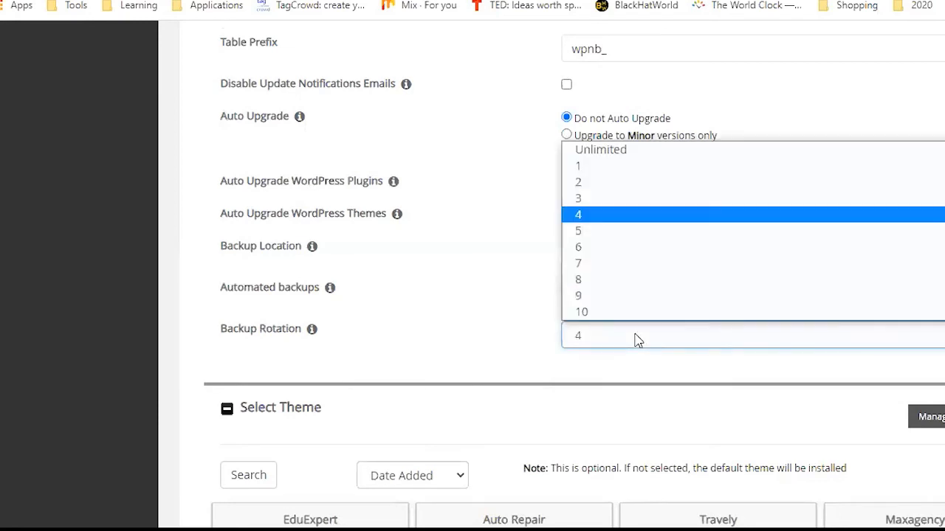
left_click(628, 198)
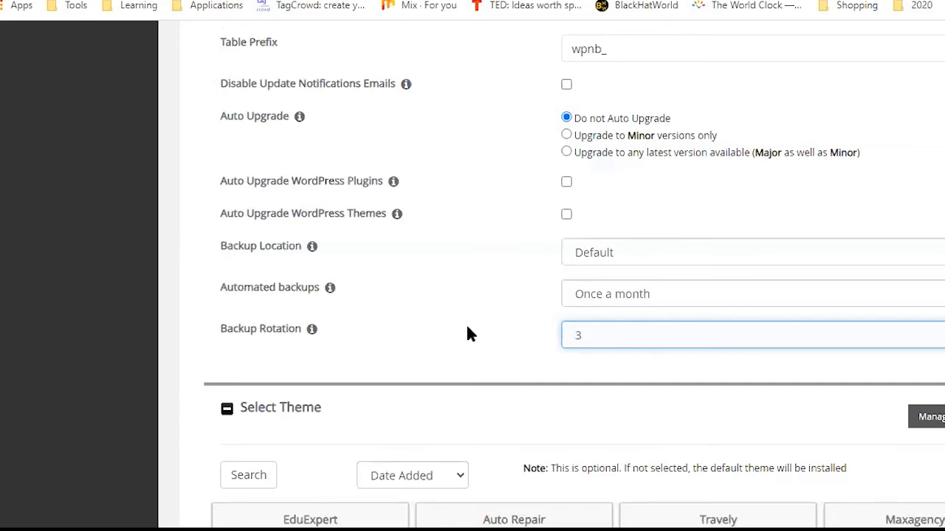
scroll(479, 332, "down", 5)
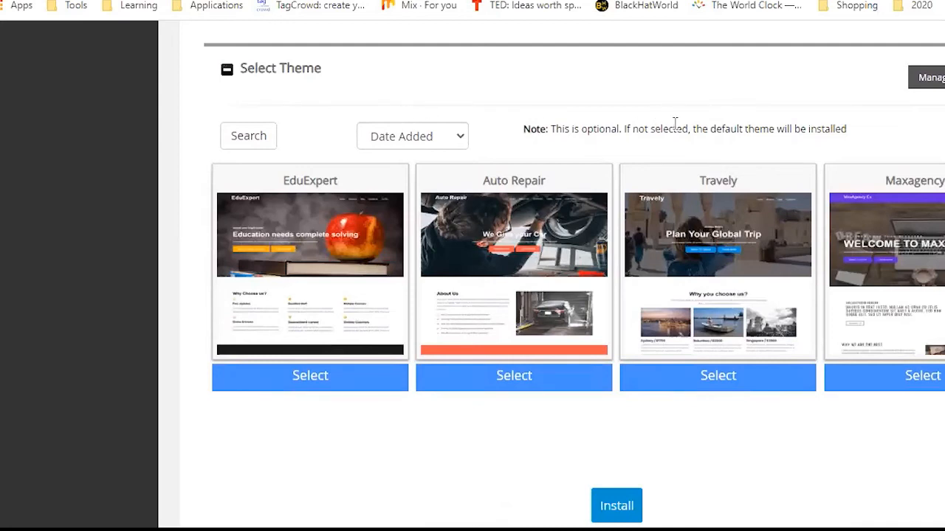
Choose the EduExpert theme for the site and start the WordPress installation
mouse_move(719, 235)
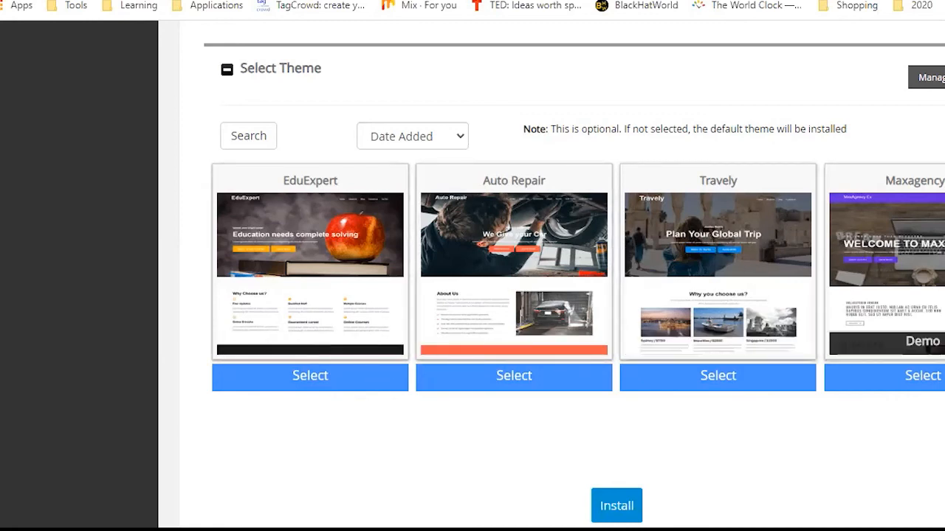
scroll(574, 280, "down", 1)
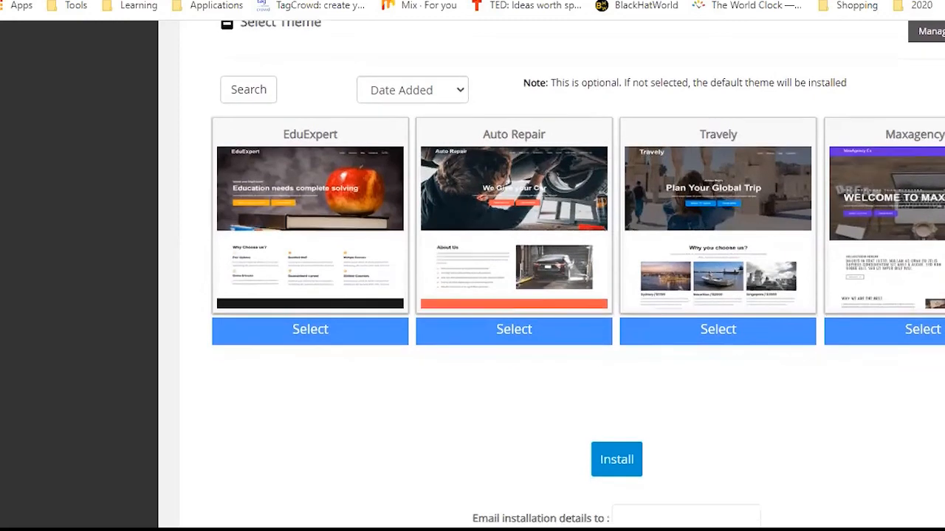
left_click(338, 330)
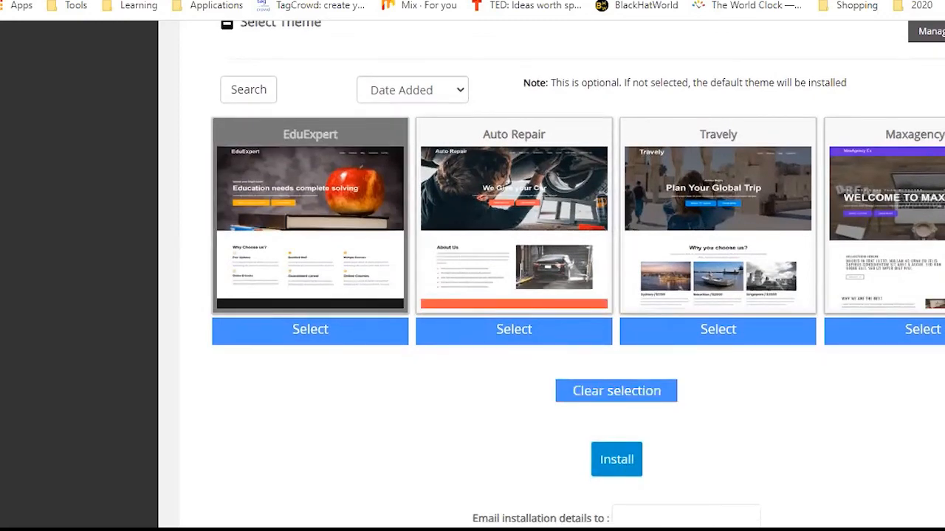
scroll(560, 281, "down", 3)
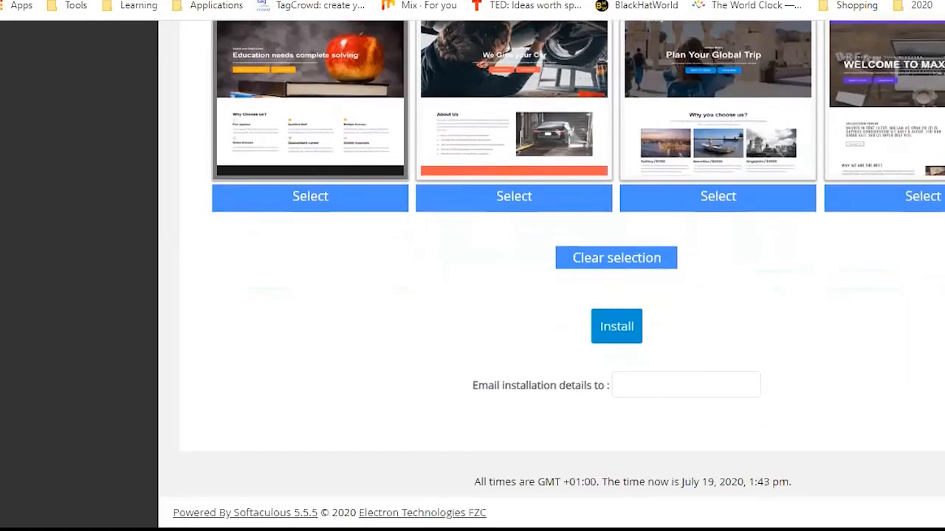
left_click(628, 388)
left_click(620, 334)
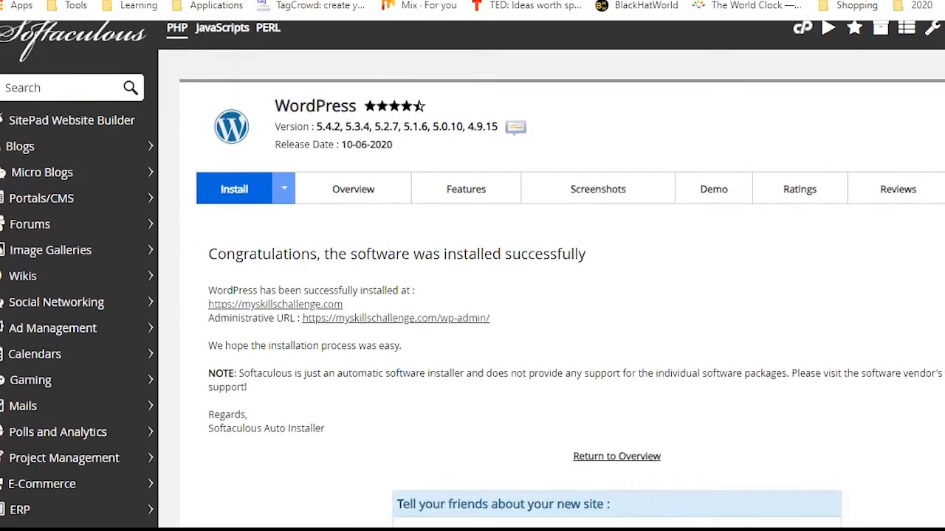
Go from the installation confirmation to the new site's admin area and log in to WordPress
scroll(550, 295, "down", 1)
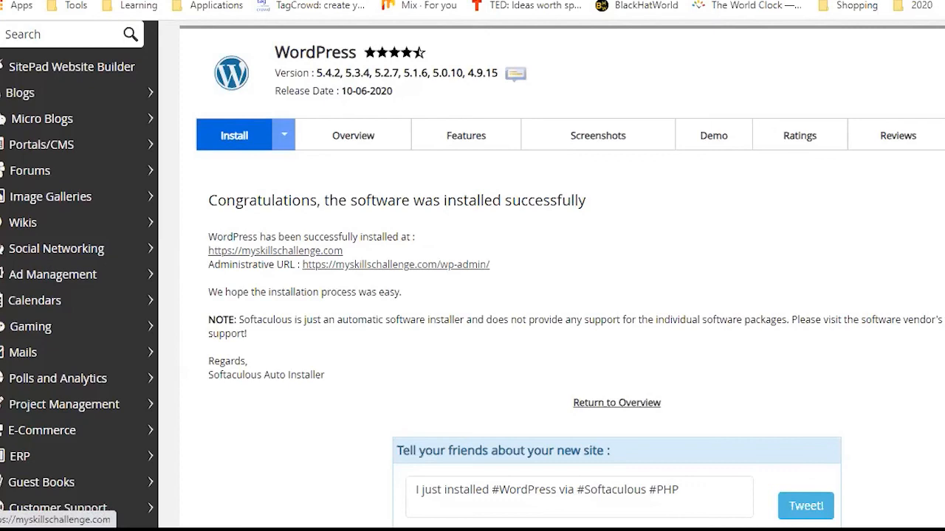
scroll(561, 295, "down", 3)
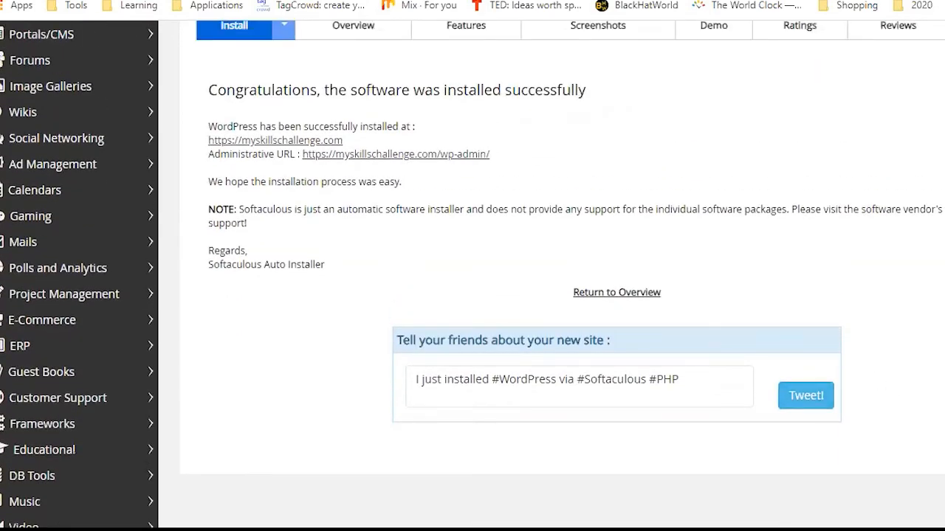
scroll(597, 249, "up", 3)
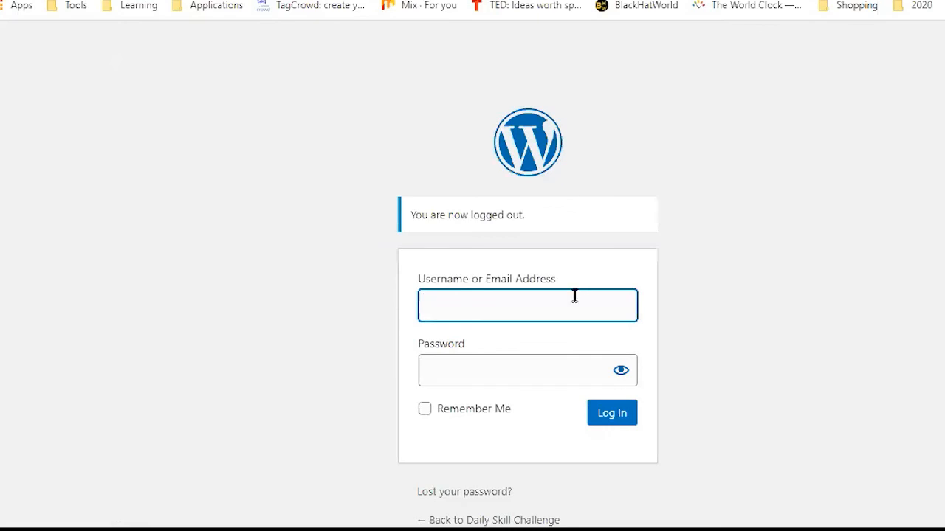
left_click(804, 232)
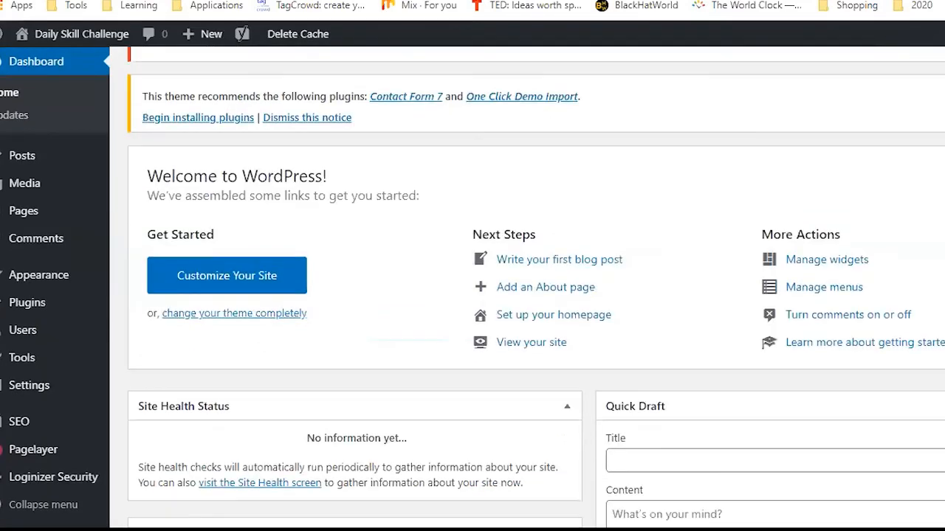
Look through the WordPress dashboard's plugin notices, welcome links and widgets
scroll(533, 288, "down", 12)
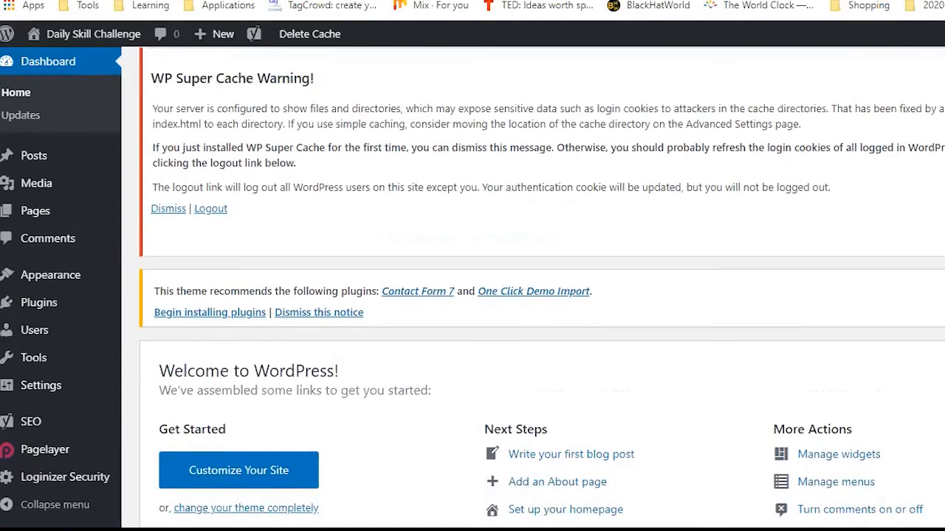
scroll(533, 287, "down", 4)
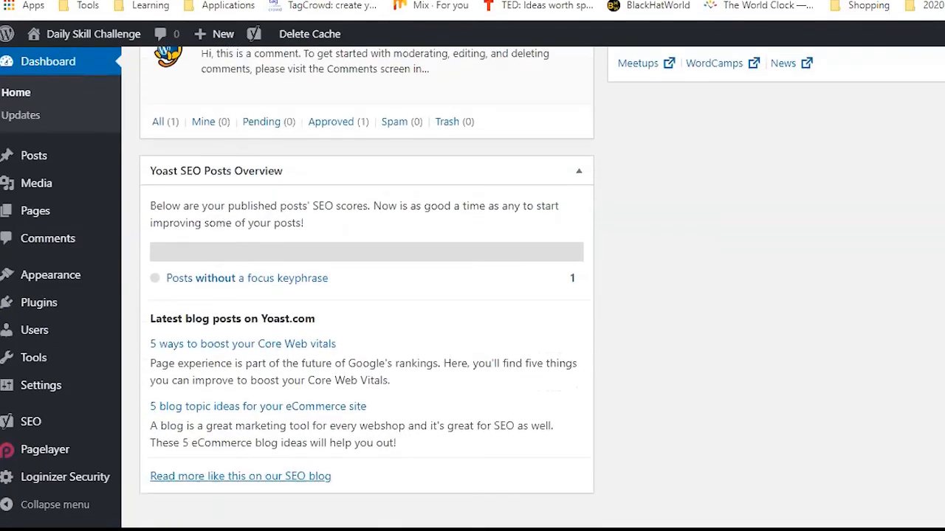
scroll(533, 288, "up", 15)
scroll(532, 287, "up", 2)
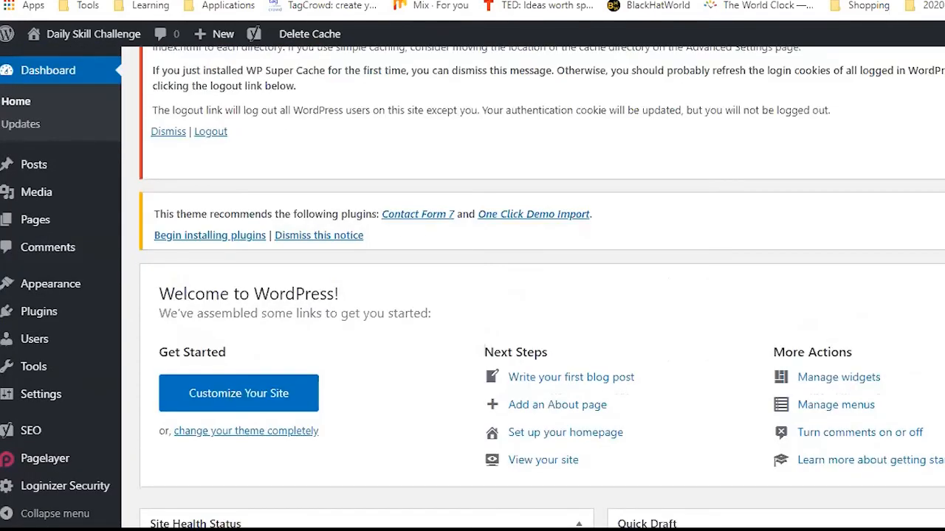
scroll(533, 288, "down", 3)
scroll(533, 288, "up", 3)
scroll(533, 287, "up", 2)
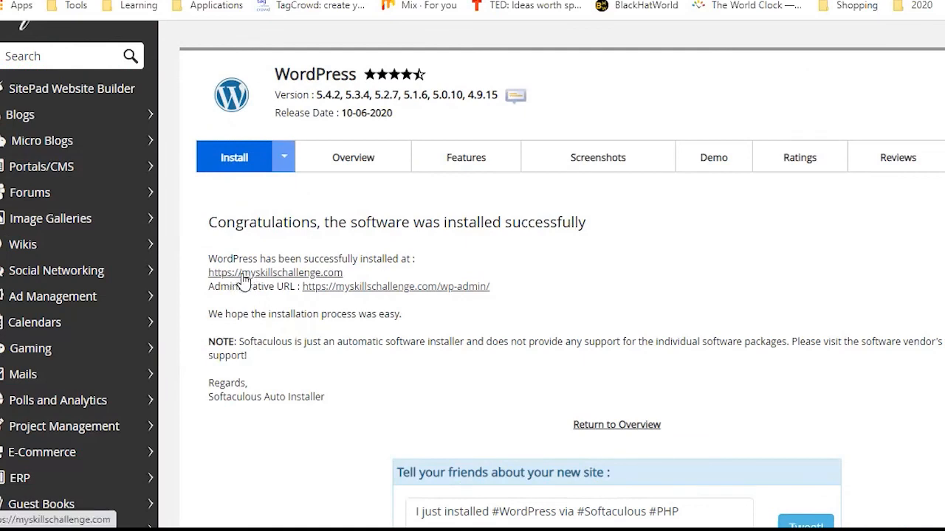
left_click(243, 274)
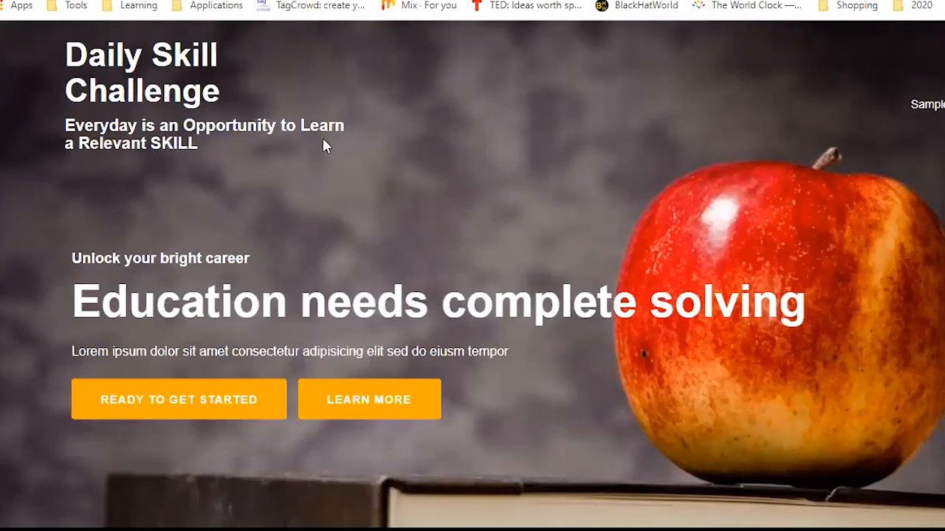
scroll(472, 275, "down", 9)
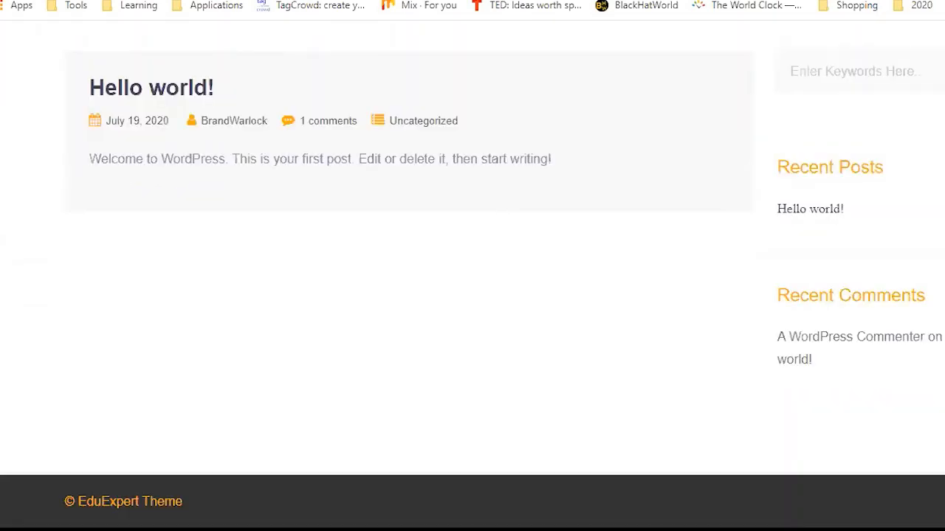
scroll(472, 274, "up", 10)
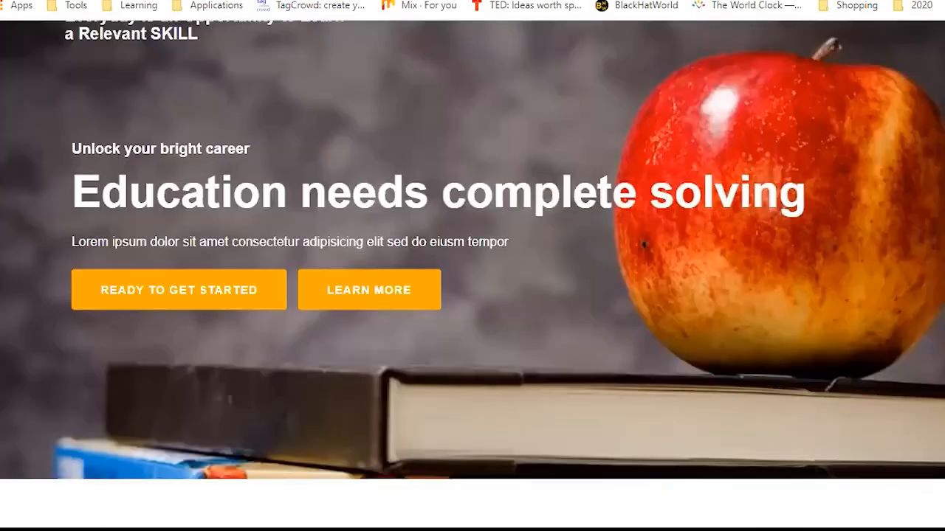